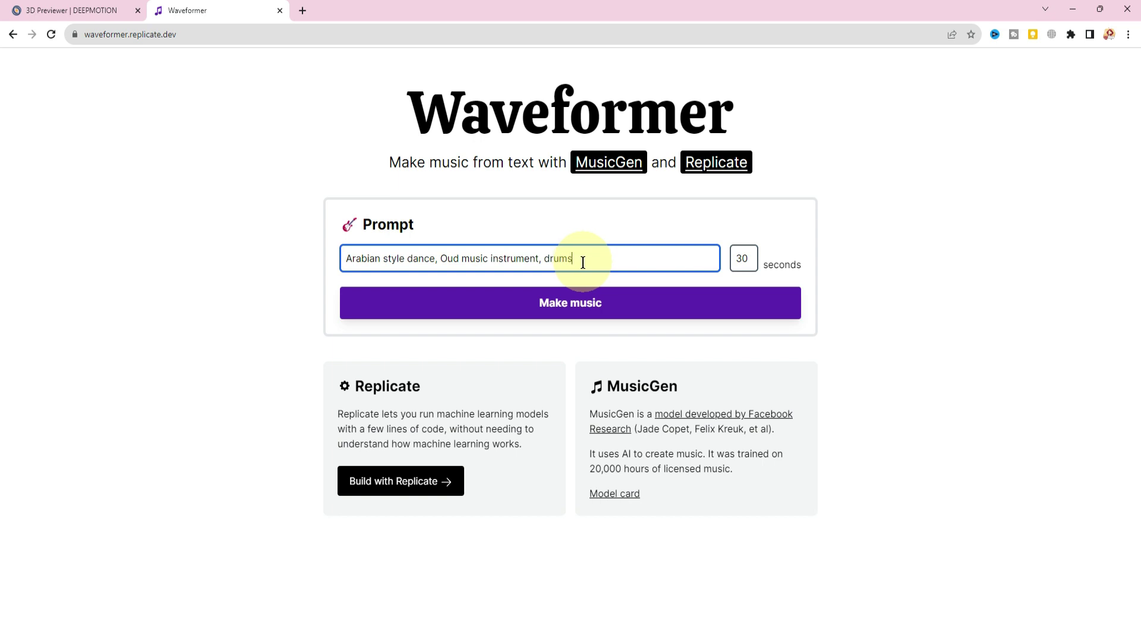
Step: Generate 30 seconds of music from the prompt "Arabian style dance, Oud music instrument, drums" and download the audio file
click(573, 301)
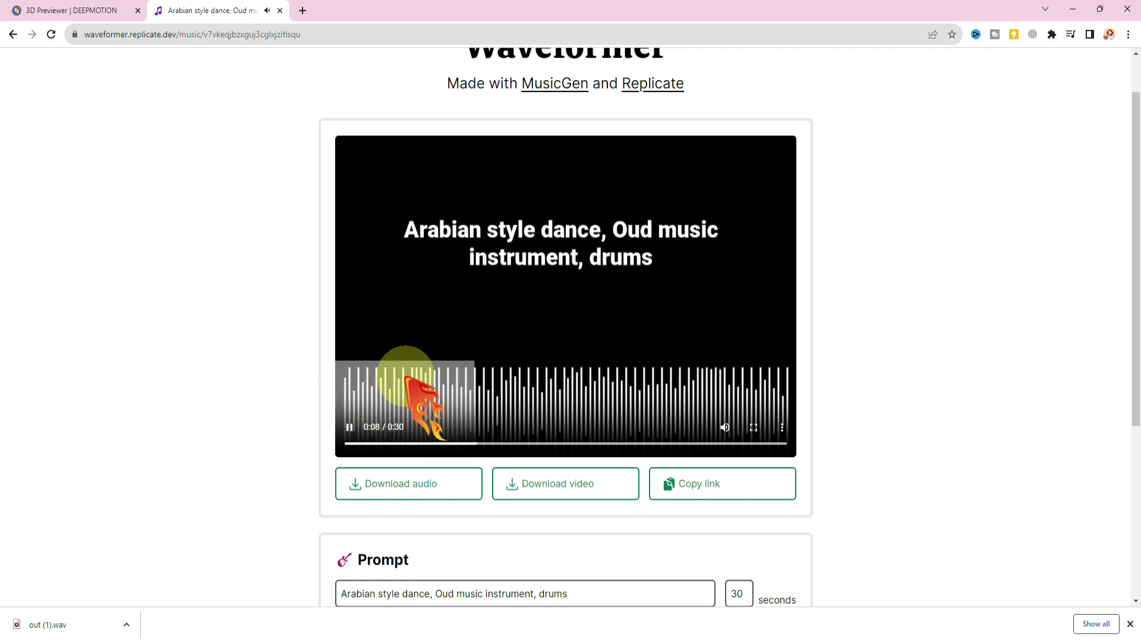
click(349, 427)
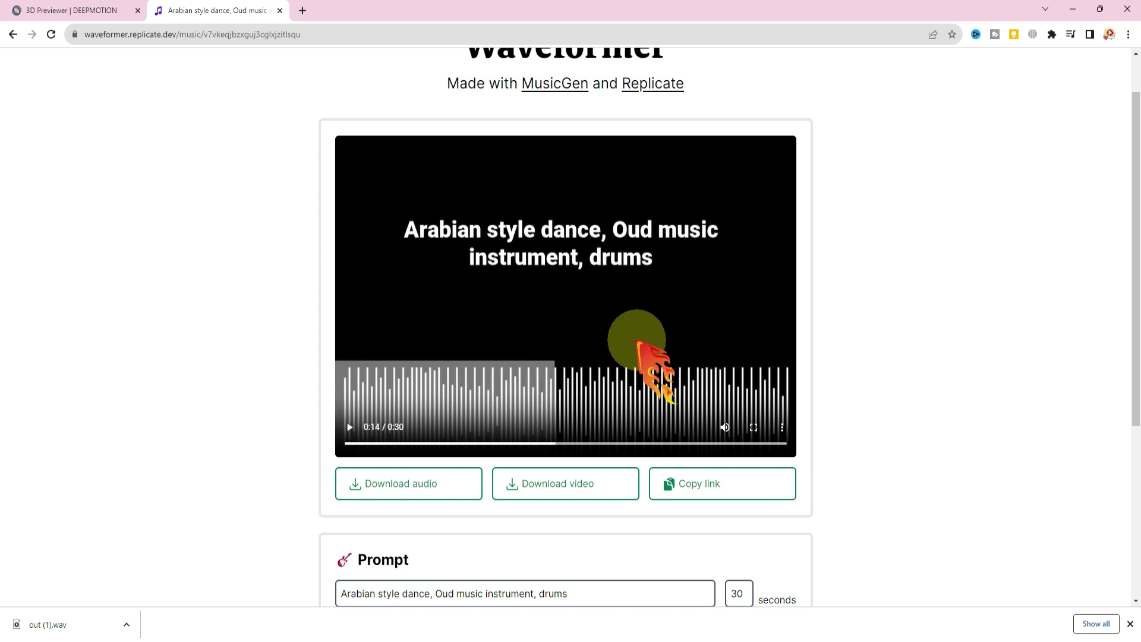
scroll(637, 344, up, 1)
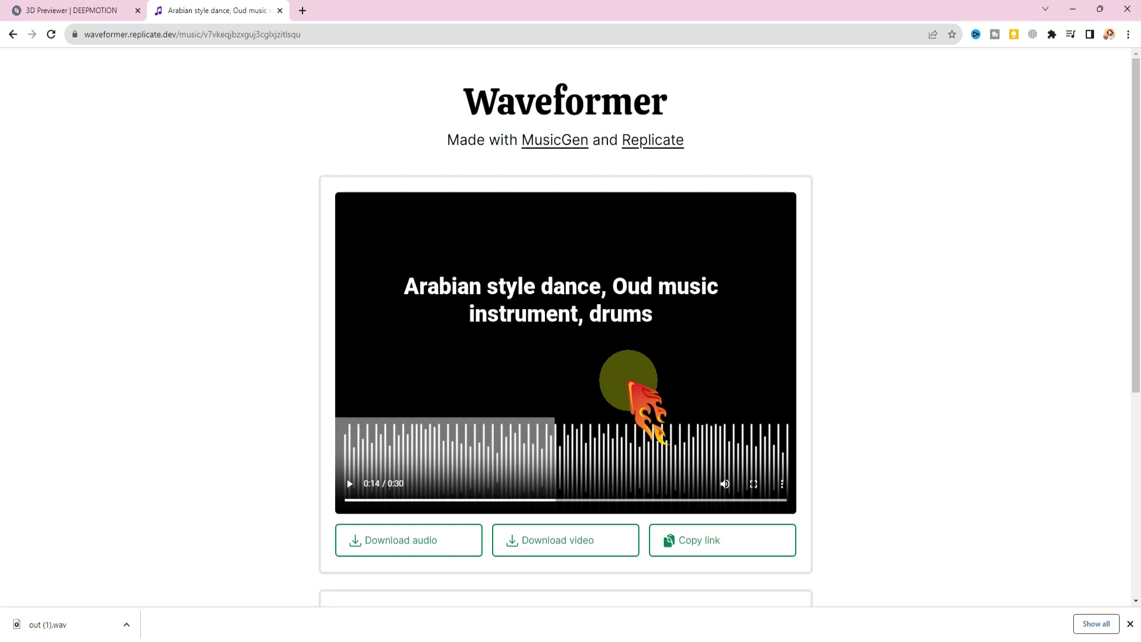
click(416, 540)
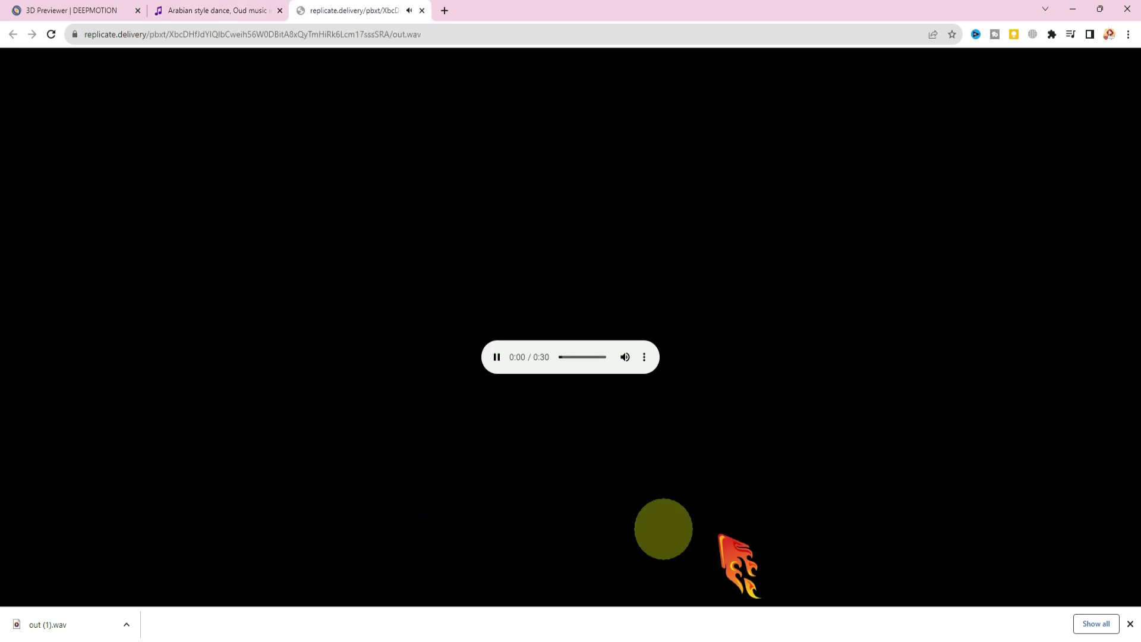
click(644, 357)
click(588, 334)
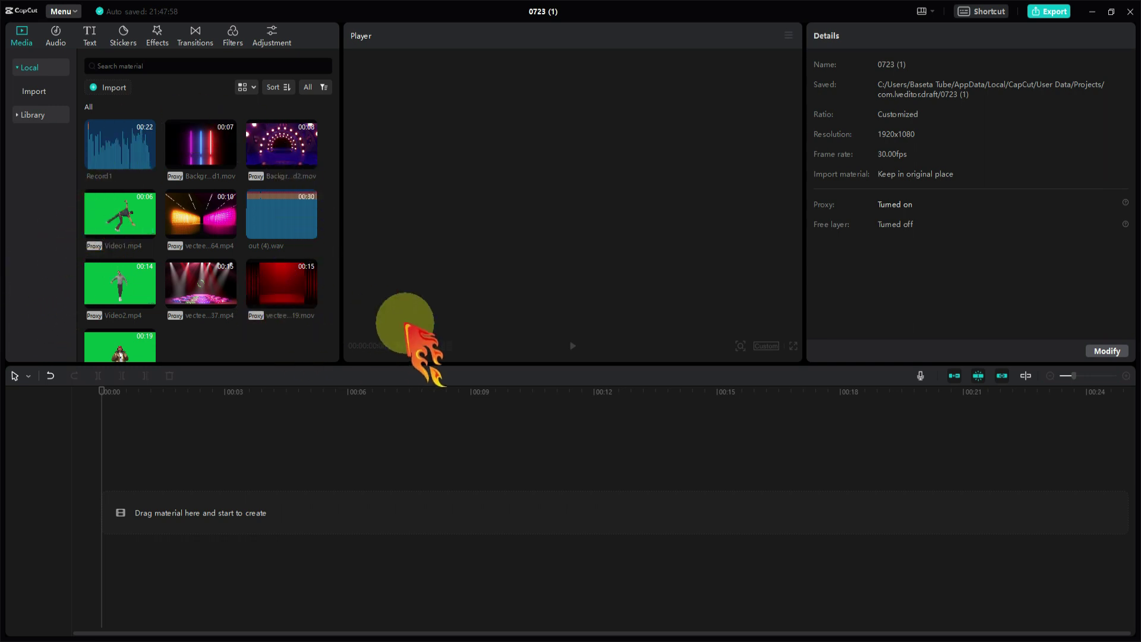
Step: Switch to CapCut and stack out (4).wav, Background2.mov and the green-screen character clip on separate tracks, all starting at zero
scroll(137, 254, down, 1)
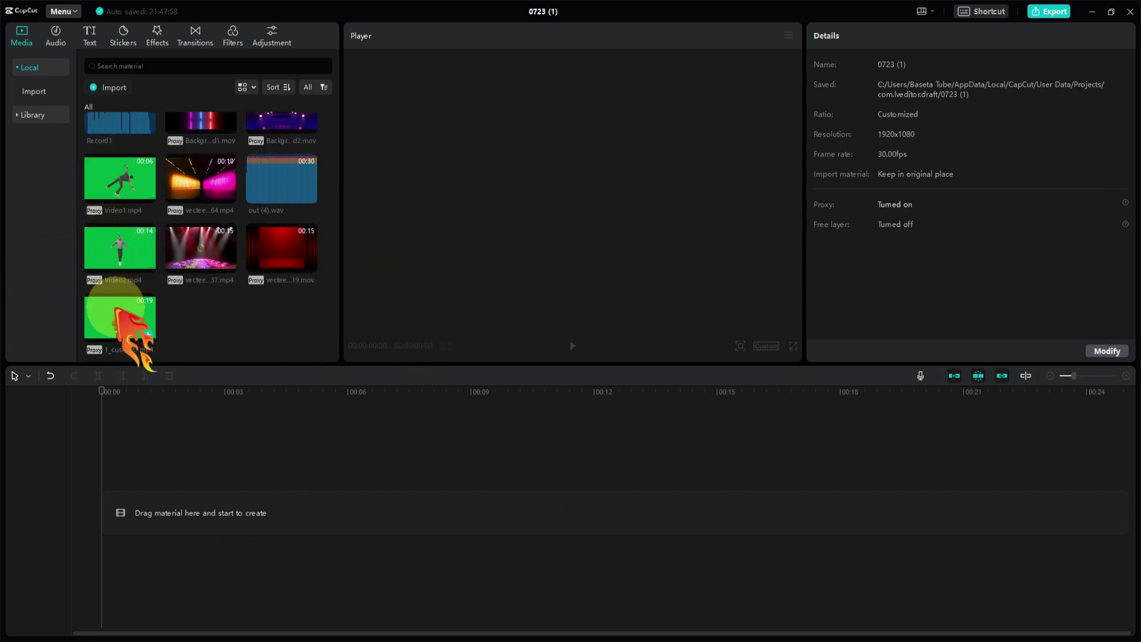
drag(279, 178, 99, 538)
click(178, 544)
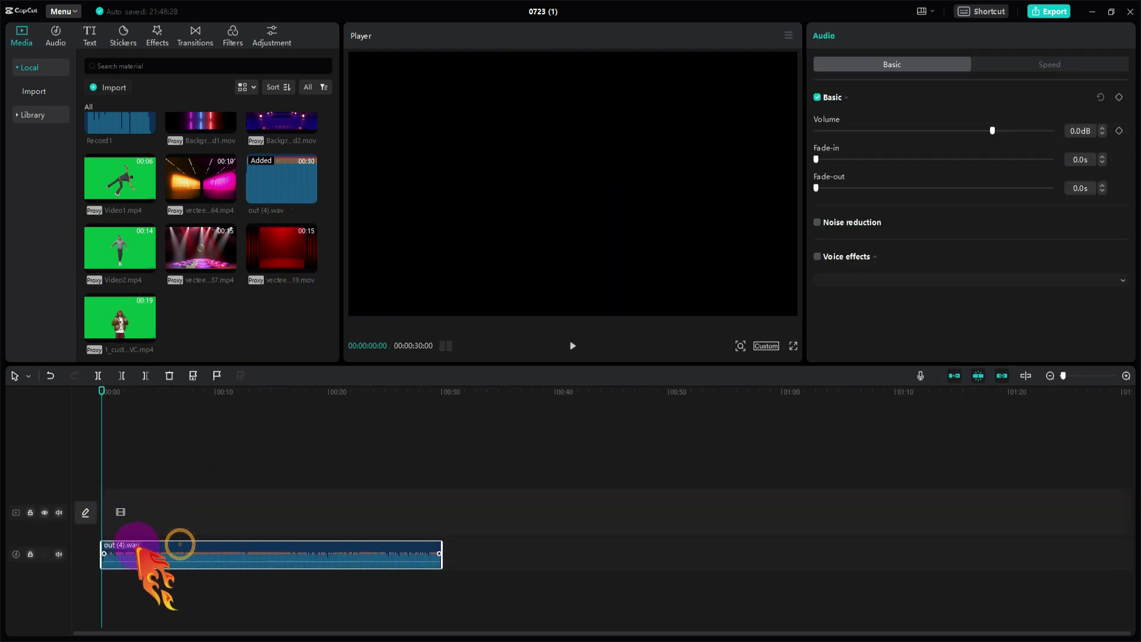
drag(281, 122, 103, 512)
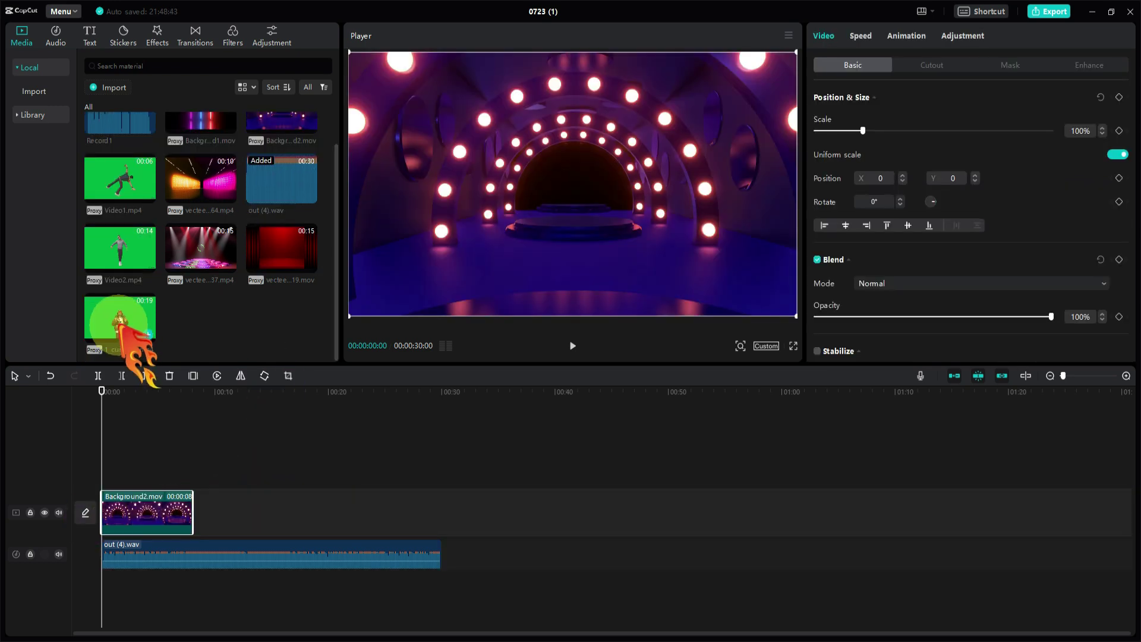
drag(120, 324, 101, 471)
Step: Crop the green-screen character clip closely around the man, cutting off both sides, the top and the DeepMotion watermark
mouse_move(106, 391)
mouse_down()
mouse_move(313, 415)
mouse_move(112, 410)
mouse_up()
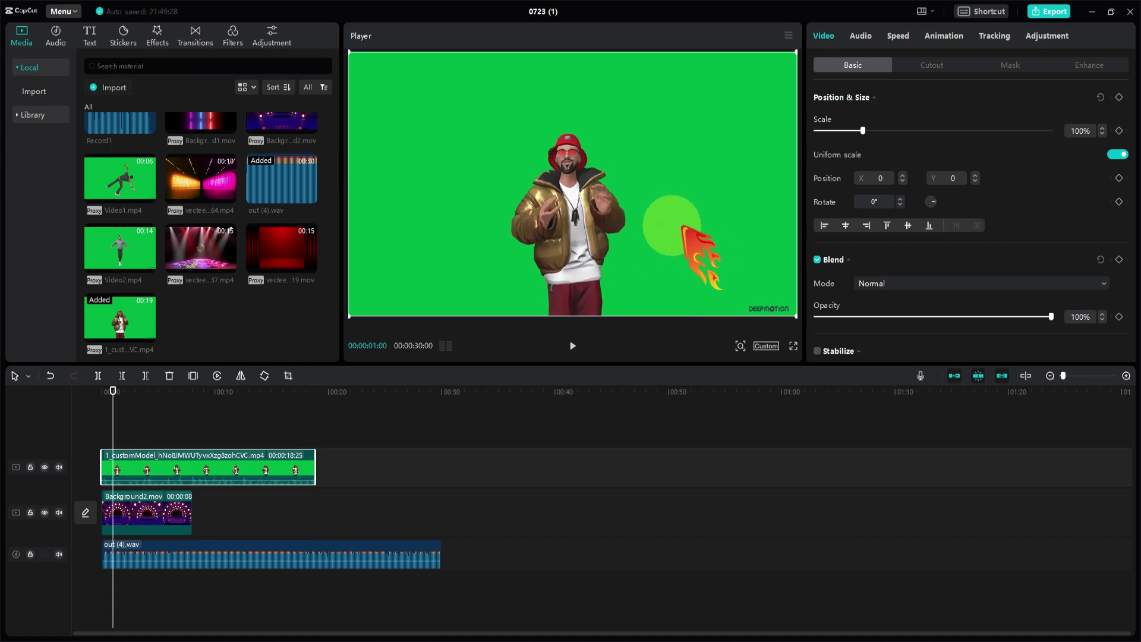
click(288, 376)
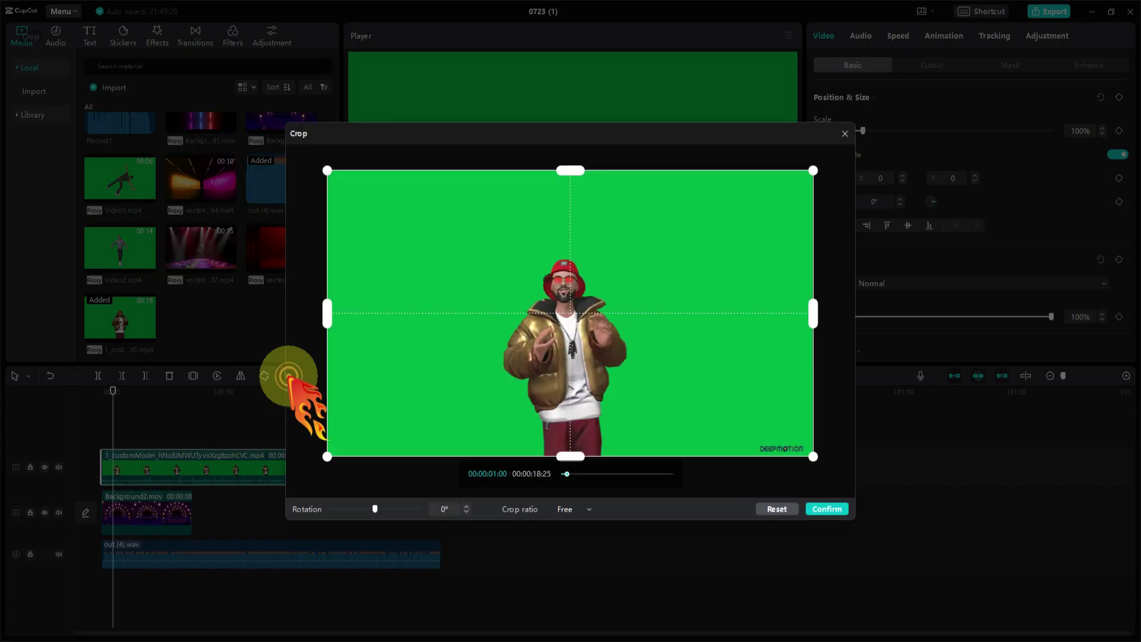
drag(813, 313, 678, 314)
drag(326, 313, 469, 315)
drag(574, 170, 574, 221)
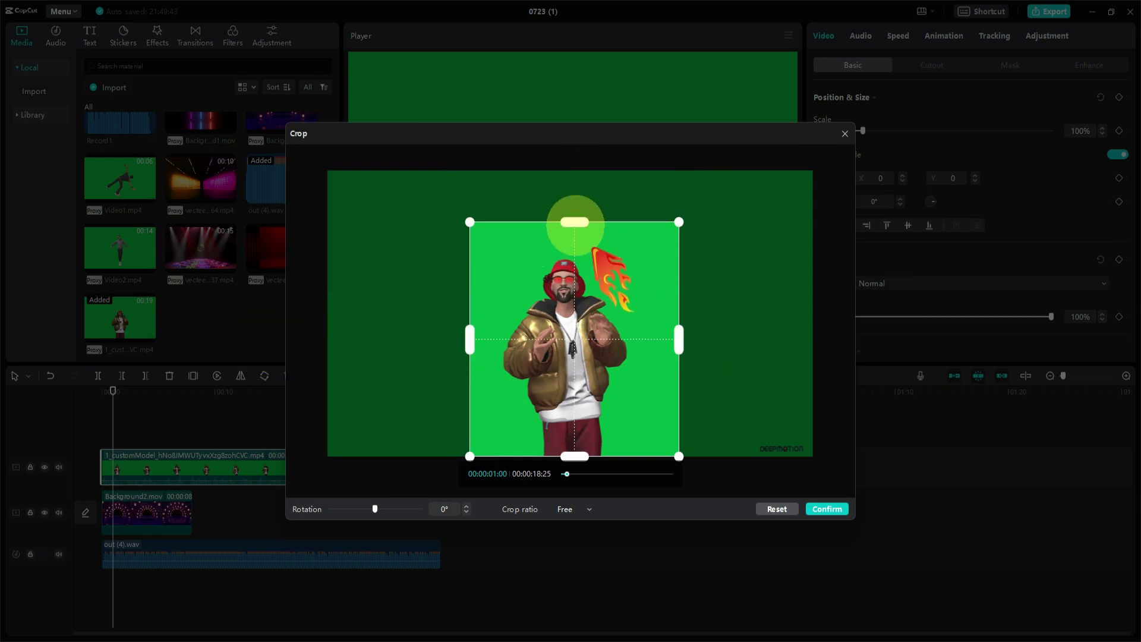
click(826, 508)
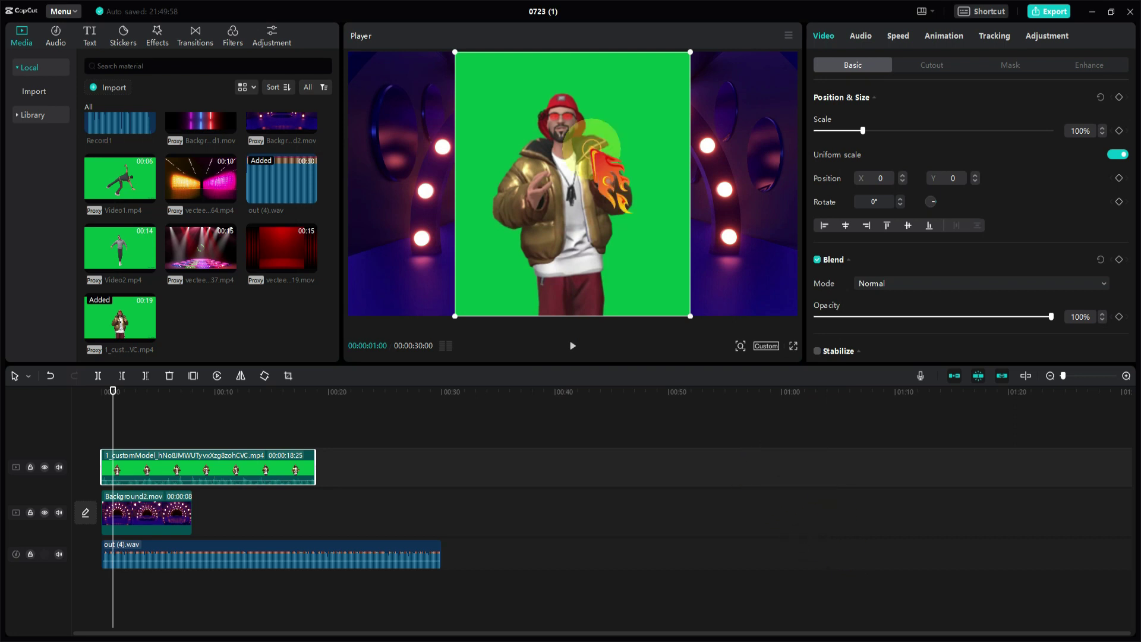
Step: Remove the character clip's green background with a chroma key at strength 22 and move the man to the left of the scene
click(931, 65)
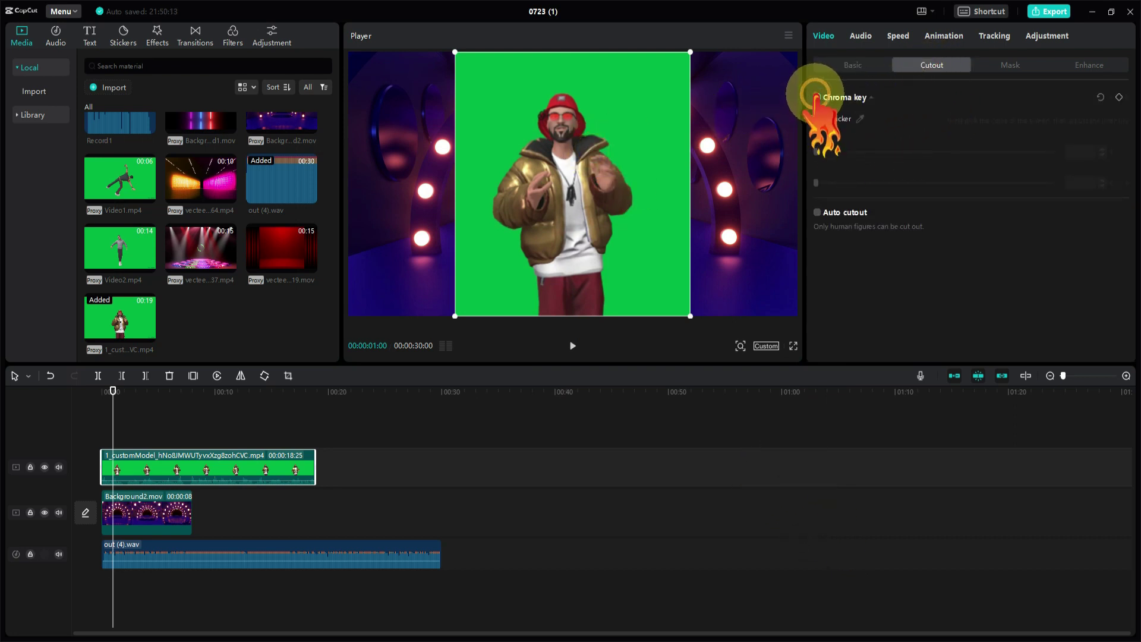
click(816, 97)
click(860, 118)
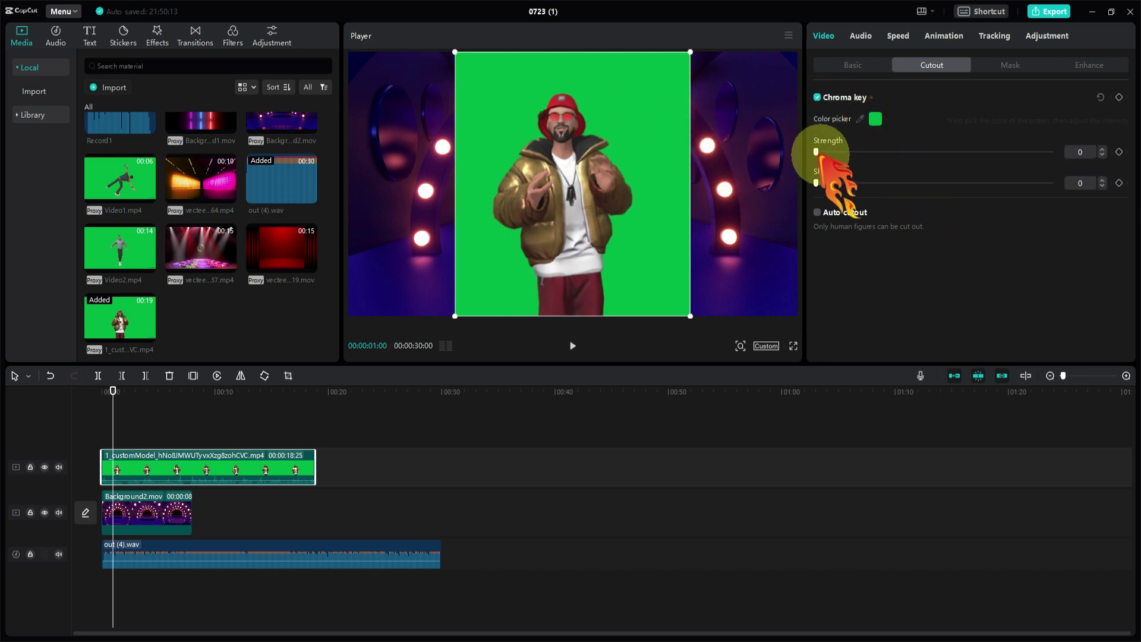
drag(816, 151, 868, 152)
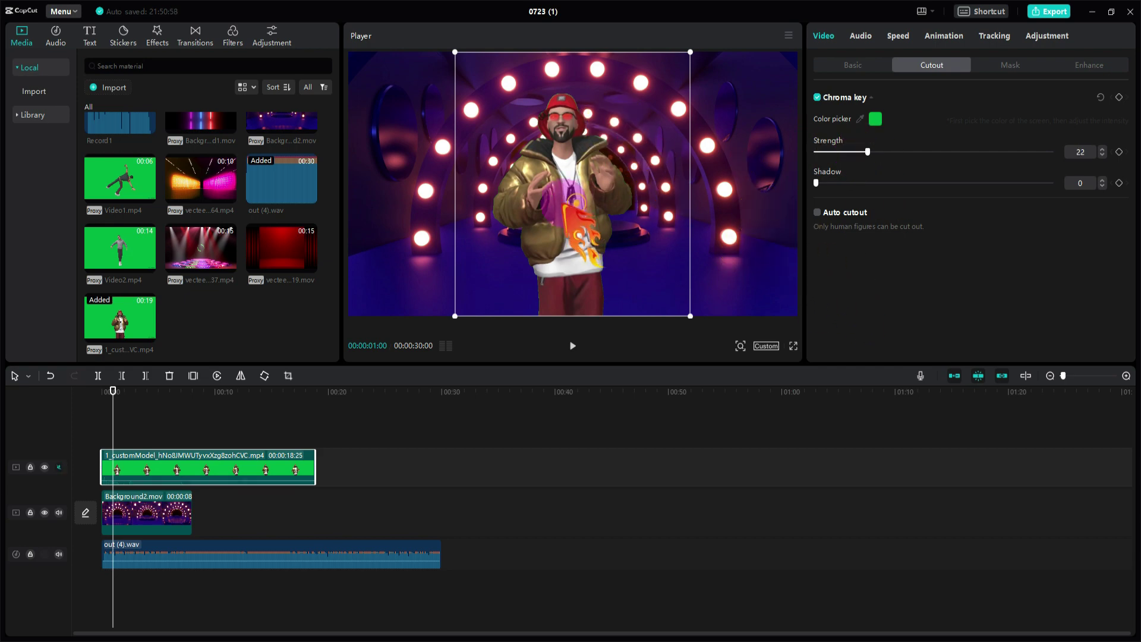
drag(576, 197, 470, 199)
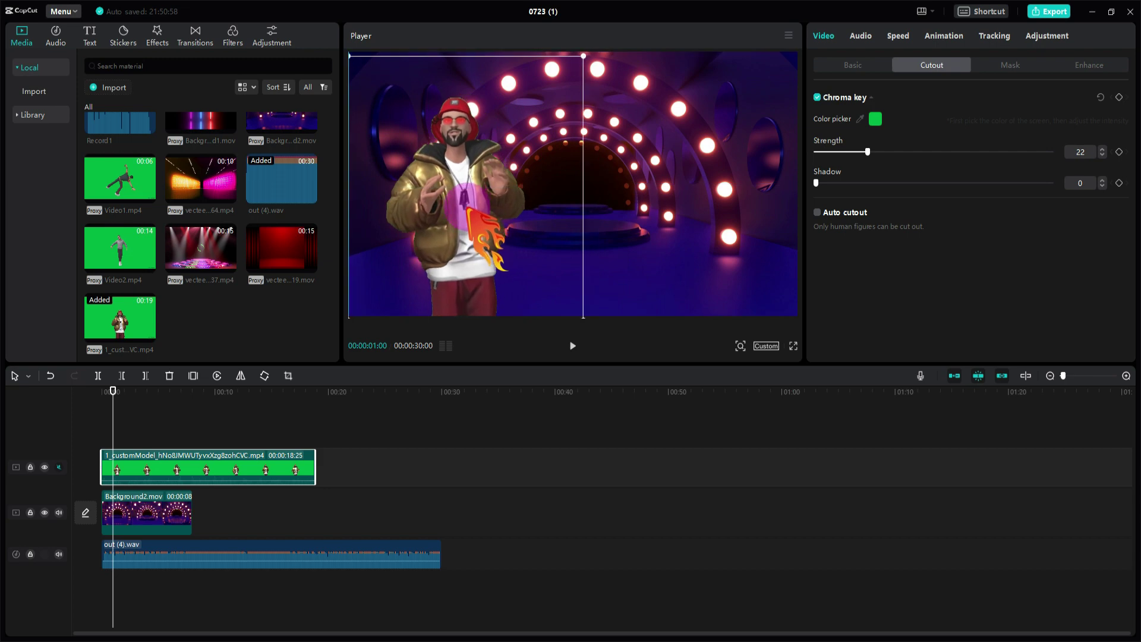
Step: Append the realistic 3D stage clip after Background2.mov and place Video1.mp4 on a track above the character during the stage scene
drag(201, 247, 202, 513)
drag(121, 178, 194, 429)
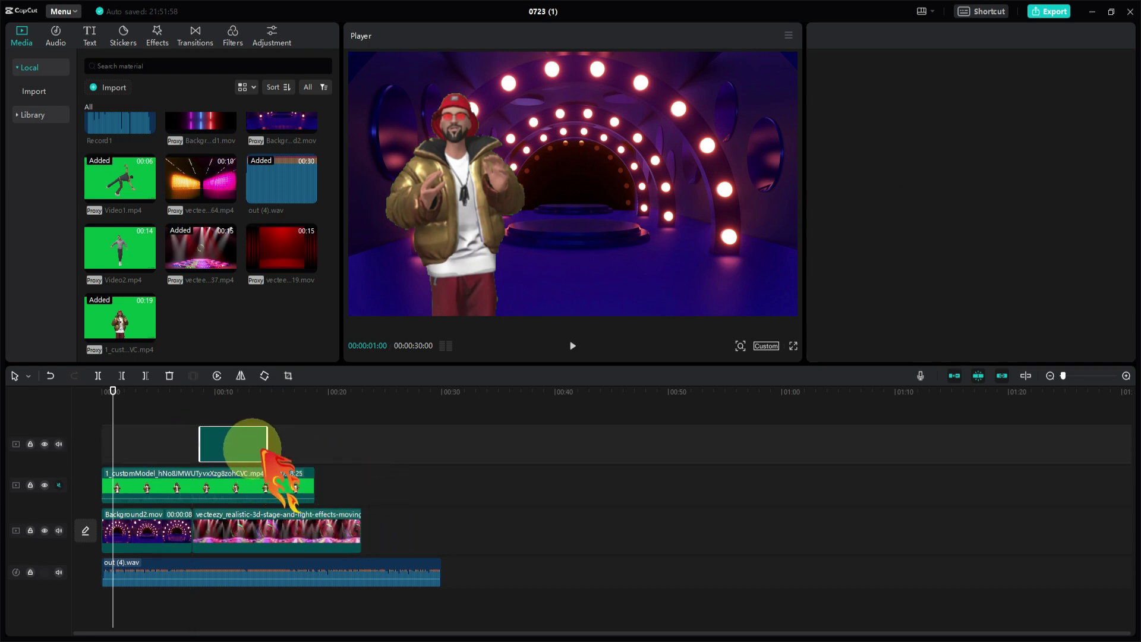
click(235, 391)
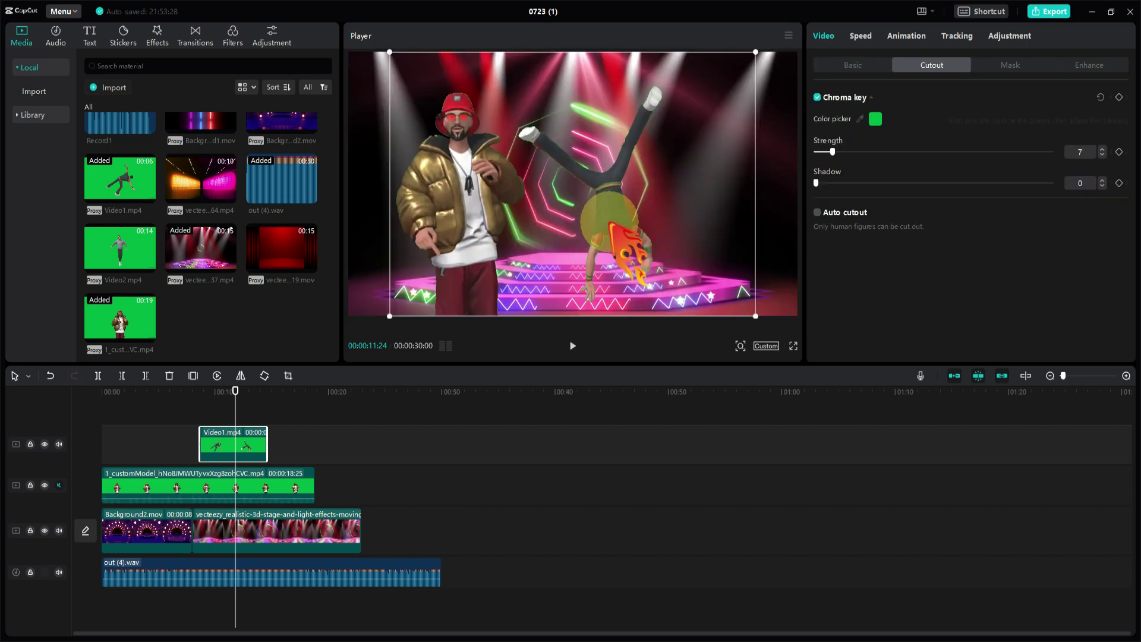
mouse_move(601, 212)
mouse_down()
mouse_move(591, 210)
mouse_move(615, 215)
mouse_move(597, 211)
mouse_up()
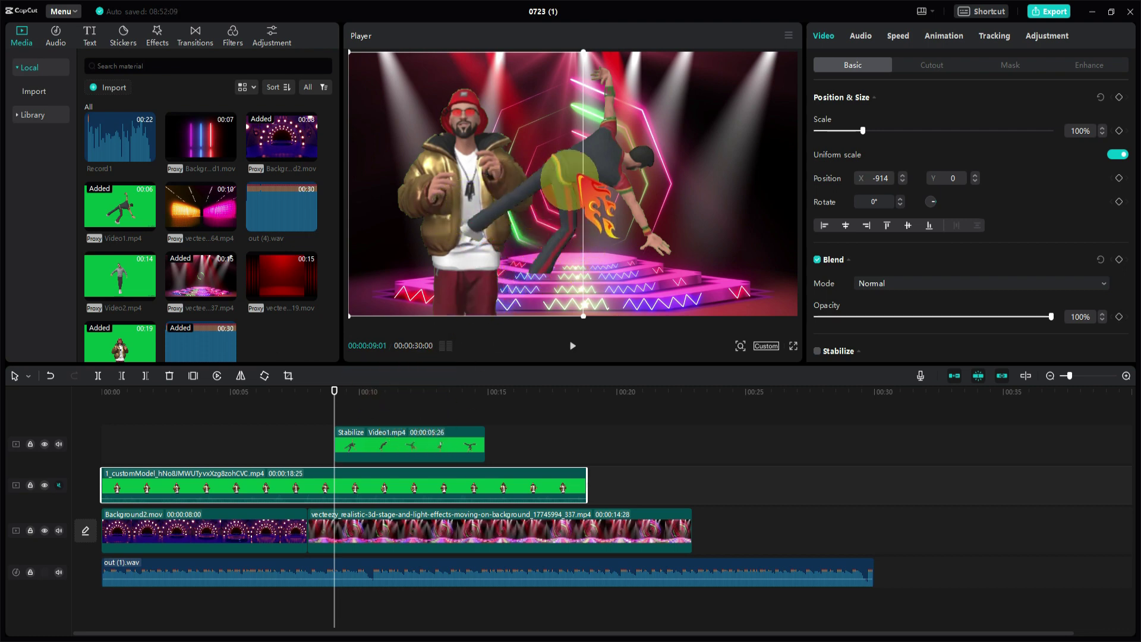
Step: Shrink the breakdancer in Video1.mp4 and position him over the stage platform beside the main character, checking up to the clip's end
click(440, 437)
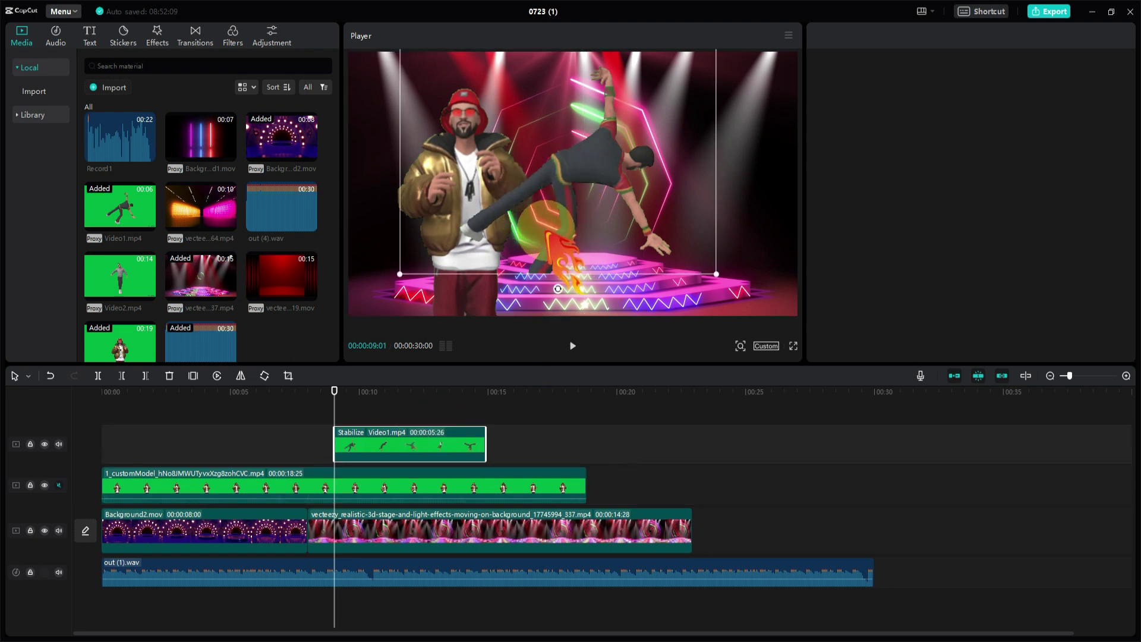
click(418, 436)
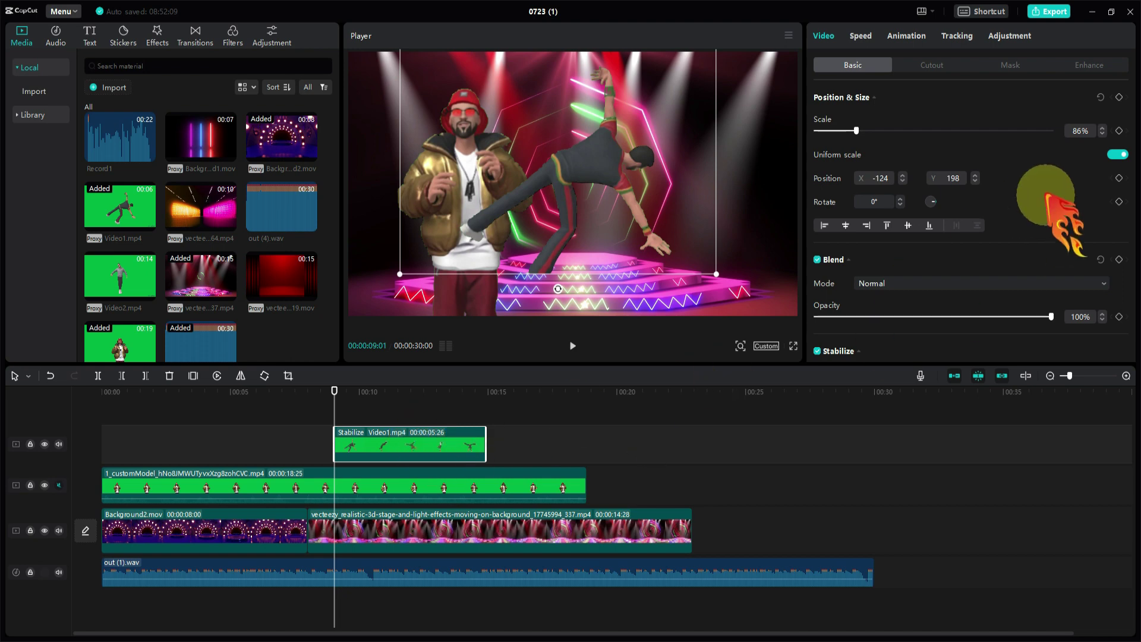
scroll(1047, 199, down, 3)
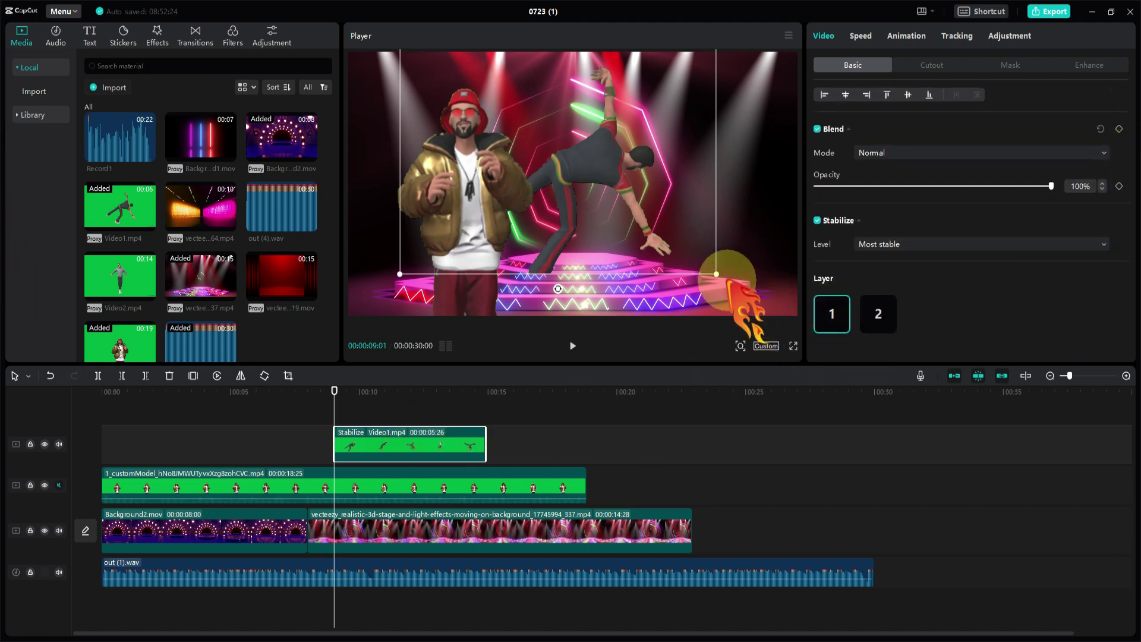
drag(717, 274, 656, 231)
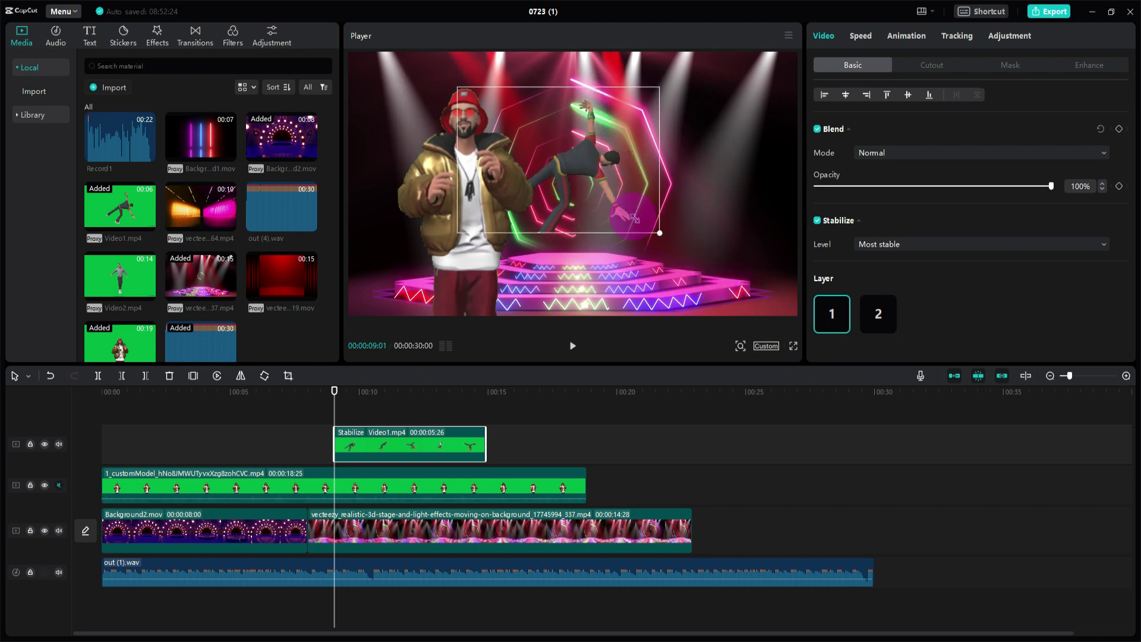
click(397, 392)
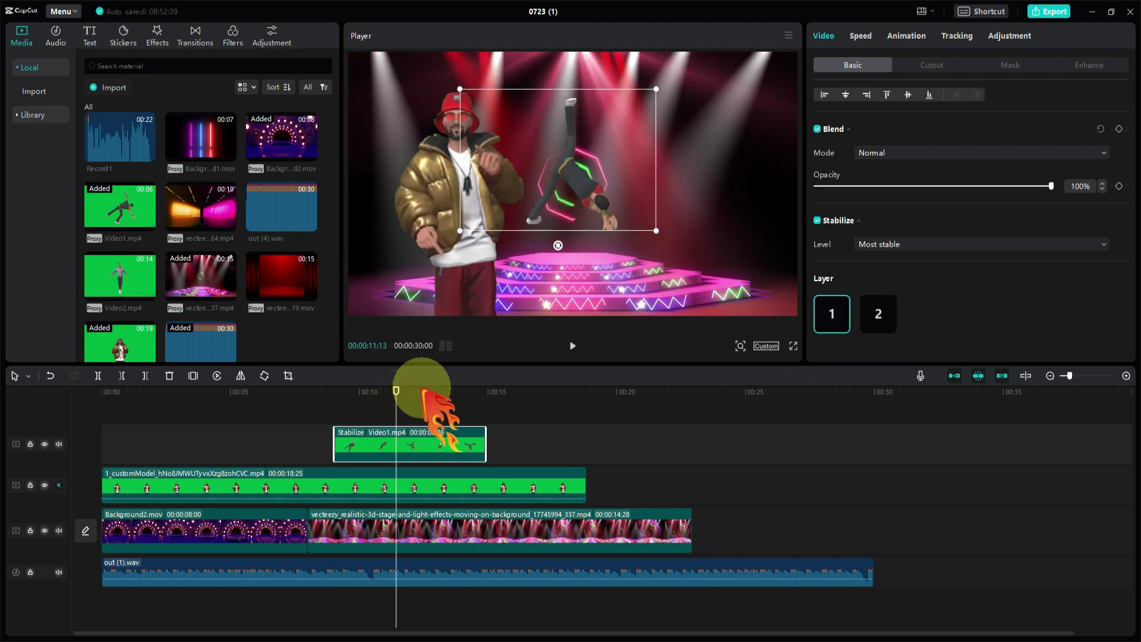
drag(596, 173, 575, 197)
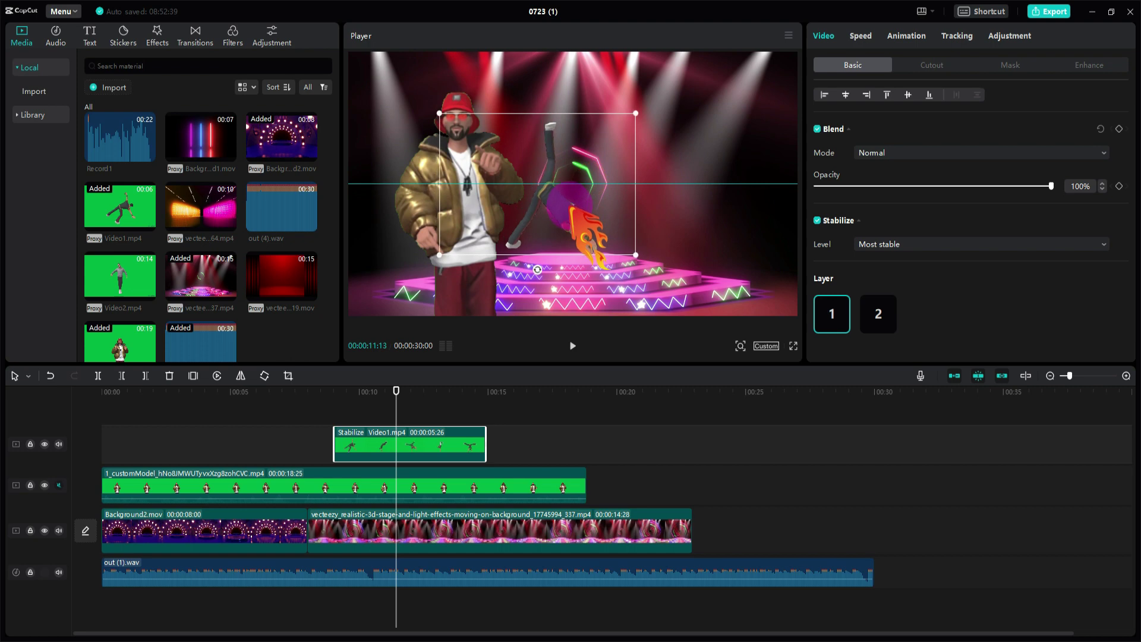
drag(396, 391, 480, 391)
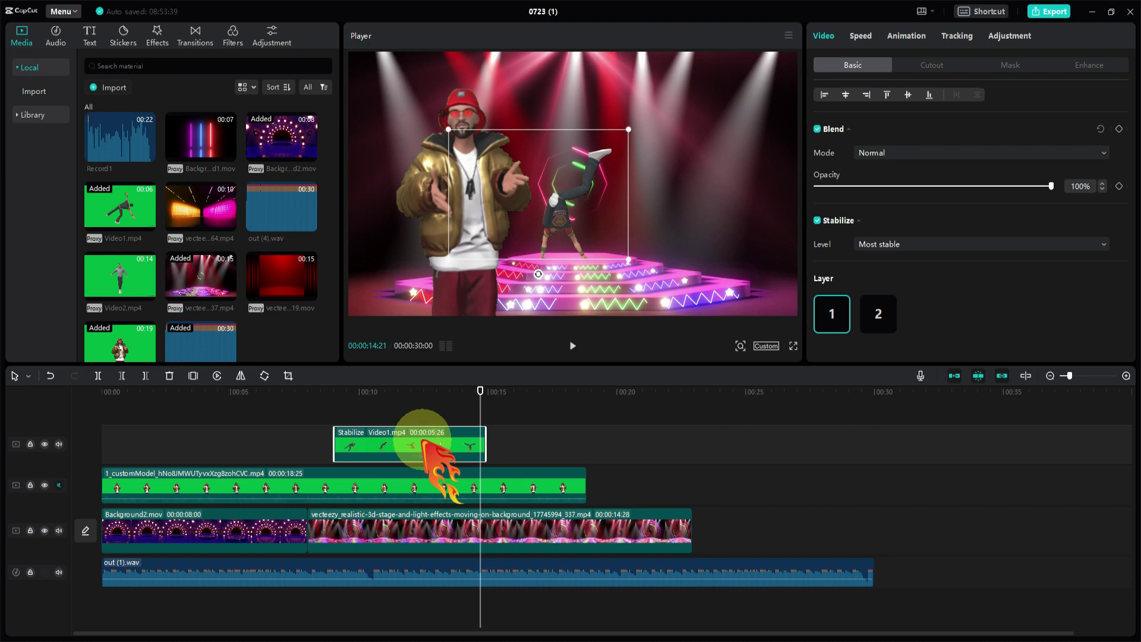
Step: Paste a copy of the Video1.mp4 clip and place it on the same track following the original
click(502, 392)
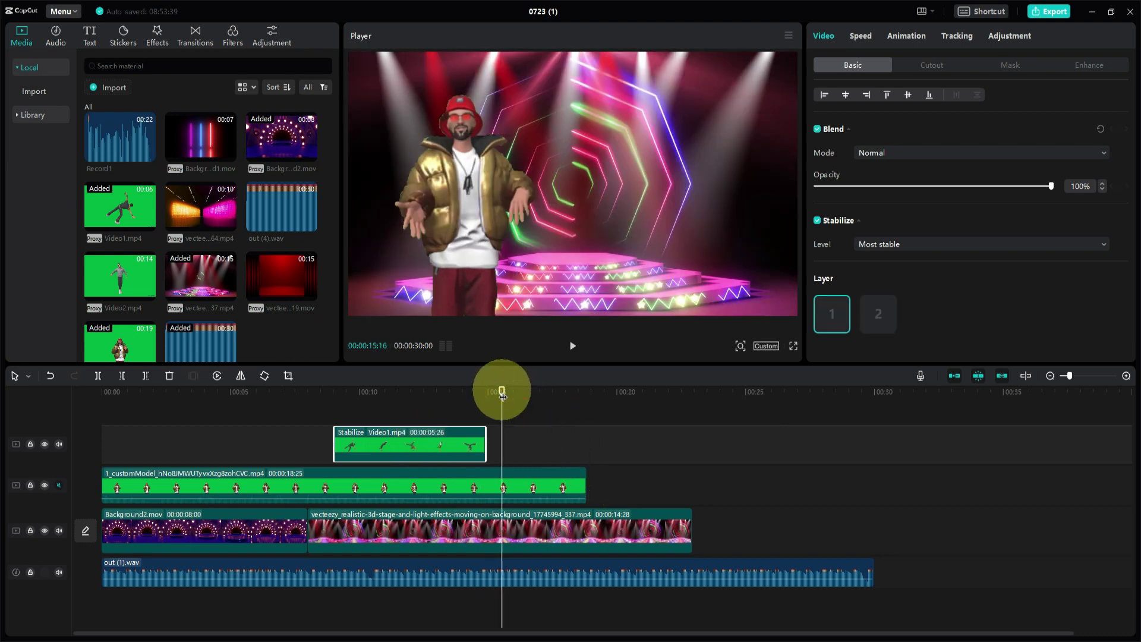
key(ctrl+v)
drag(565, 429, 715, 438)
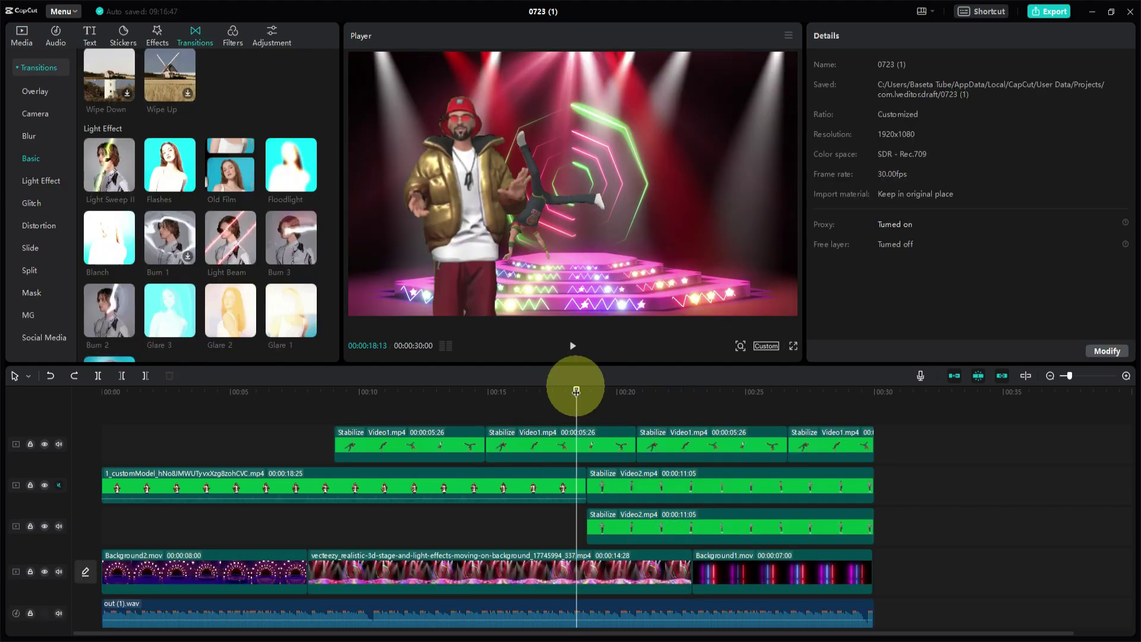
Step: Add a Burn 2 transition between the character clip and Video2.mp4, and a Lightning transition between the stage clip and Background1.mov
drag(574, 389, 843, 390)
scroll(230, 319, down, 1)
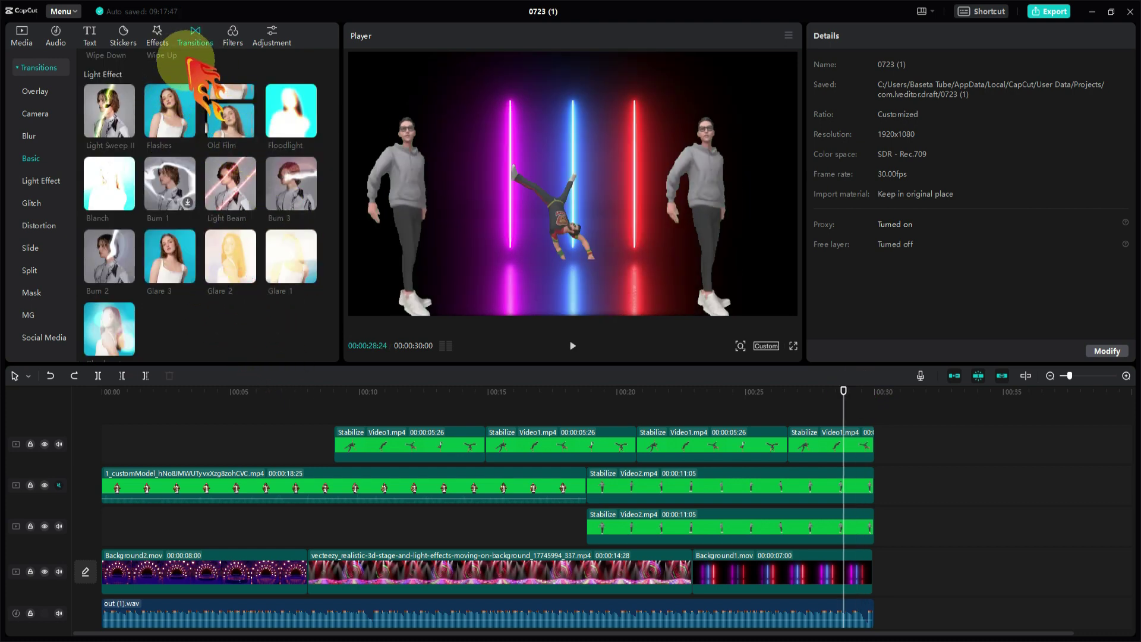
mouse_move(103, 275)
mouse_down()
mouse_move(590, 501)
mouse_move(586, 486)
mouse_up()
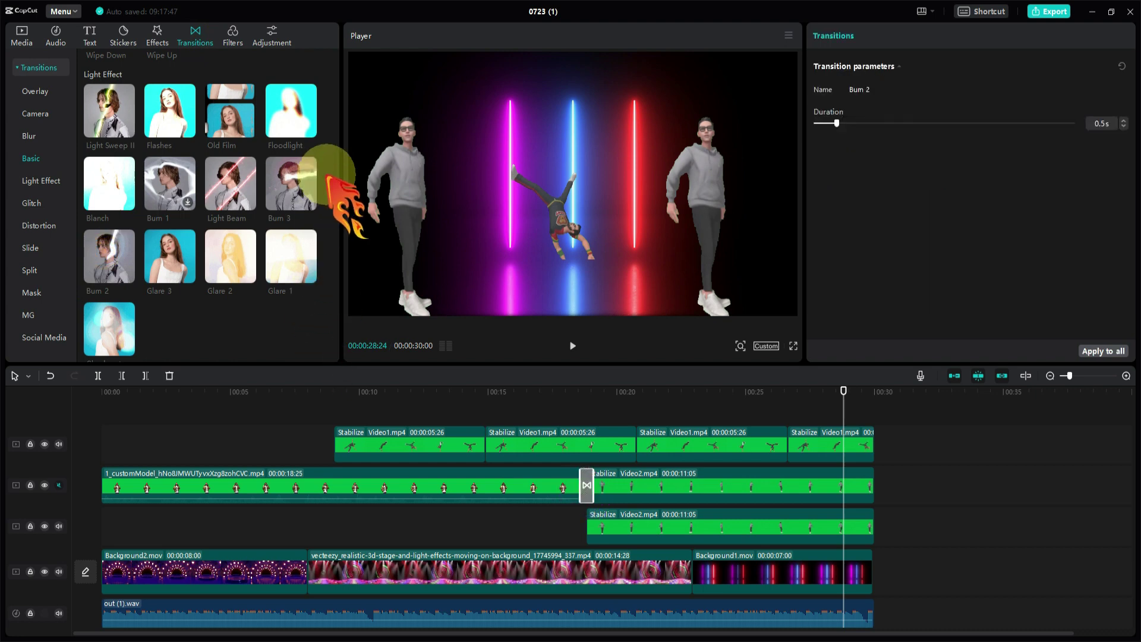
scroll(327, 176, down, 10)
mouse_move(291, 170)
mouse_down()
mouse_move(305, 575)
mouse_move(692, 571)
mouse_up()
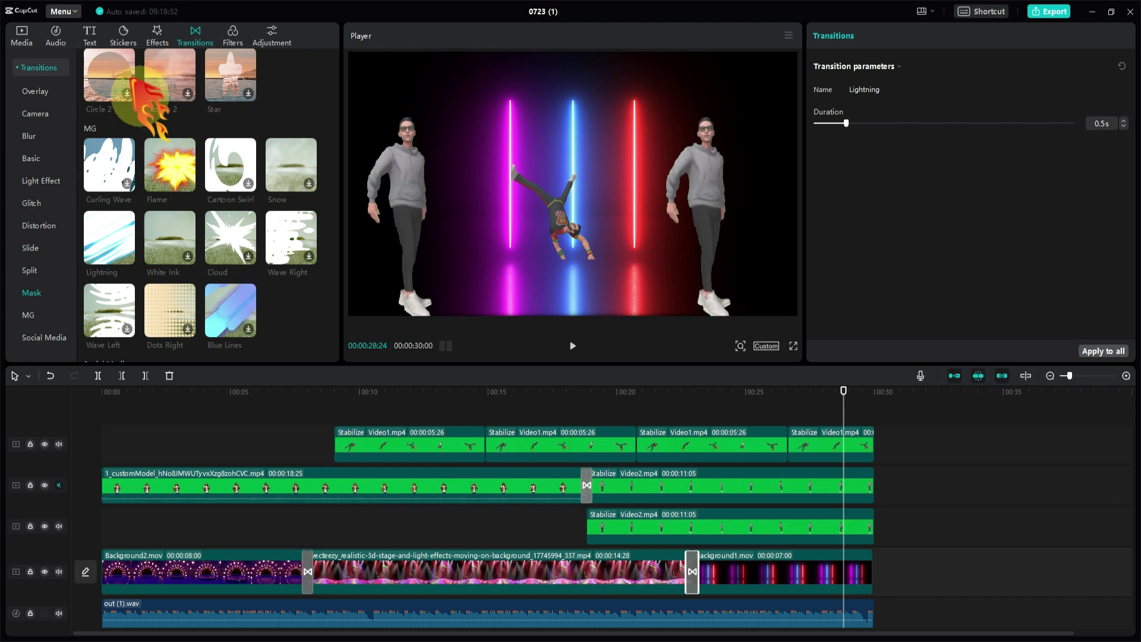
Step: Browse the body effects down through the Glowing Lines category for one that suits the characters
click(157, 34)
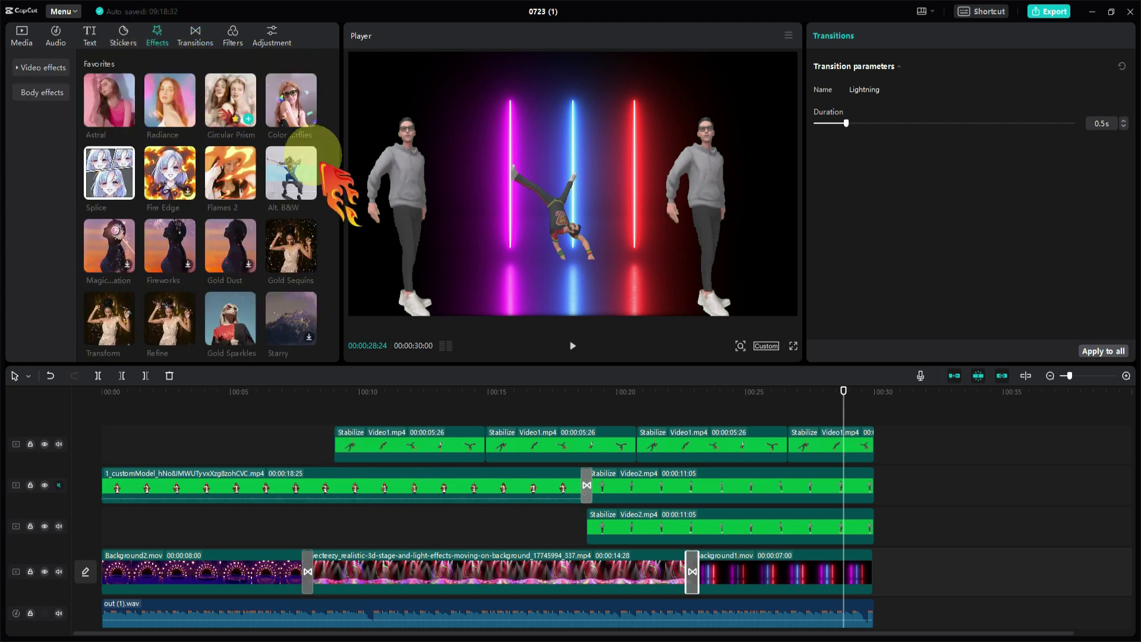
click(42, 92)
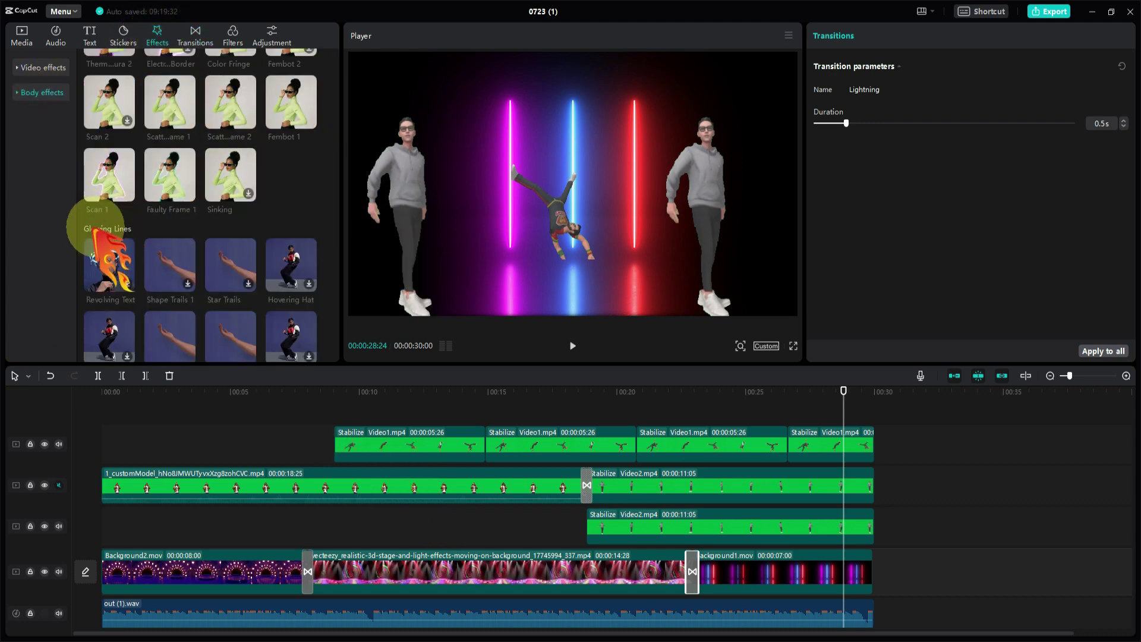
scroll(330, 197, down, 4)
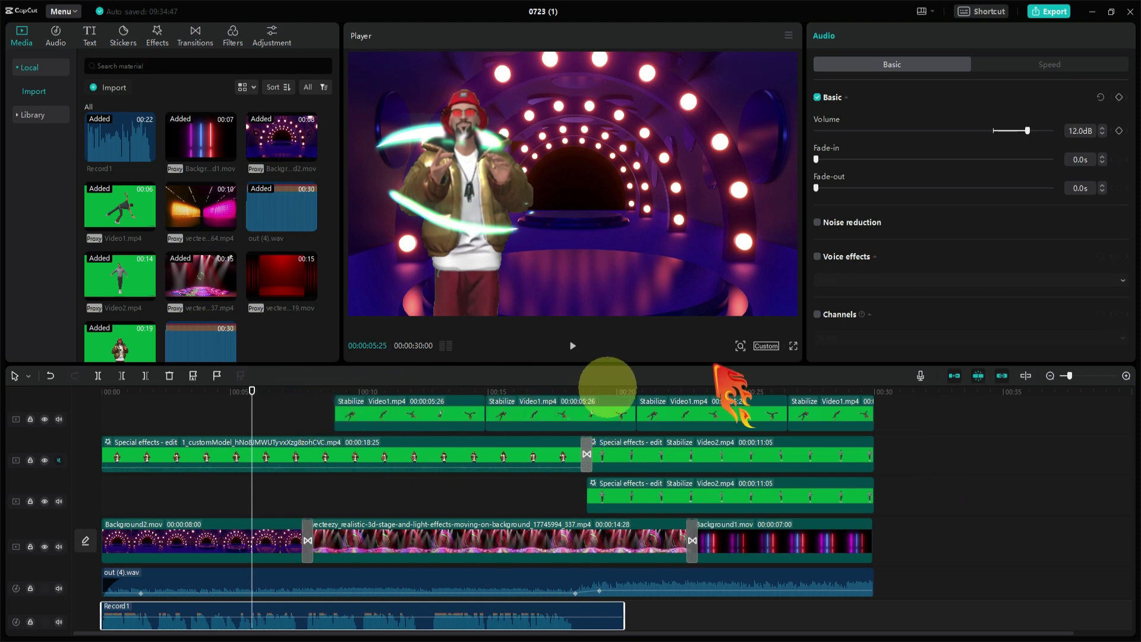
Step: Start the export of the finished dance video project
click(1047, 12)
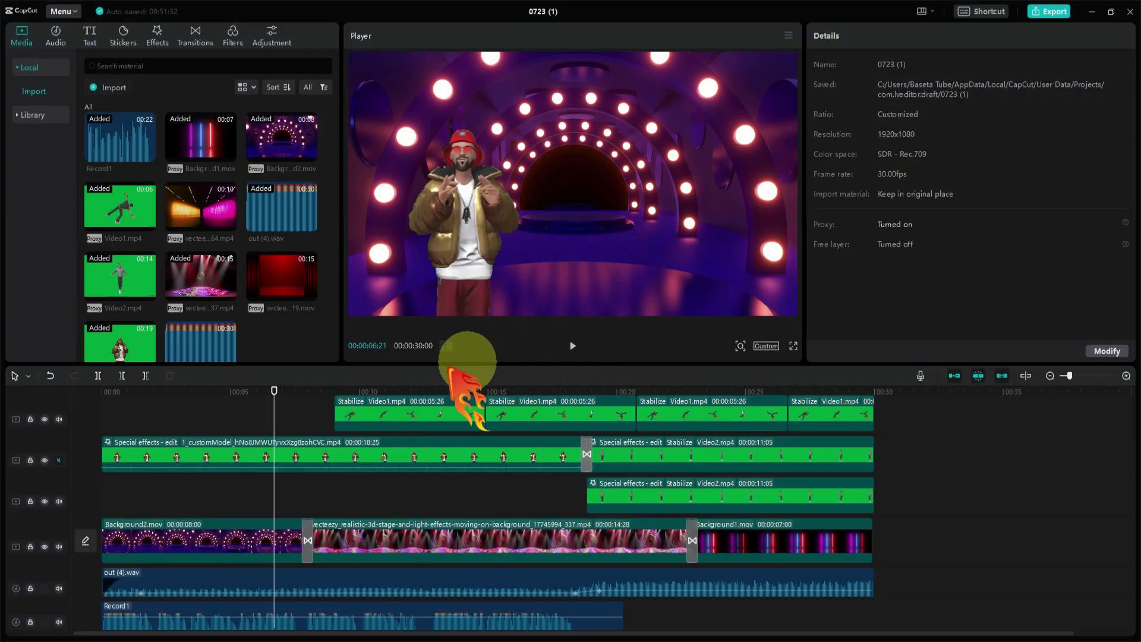
Step: Preview frames of the finished dance video at successive points, from the second stage scene through the closing neon Background1.mov scene
drag(352, 390, 381, 389)
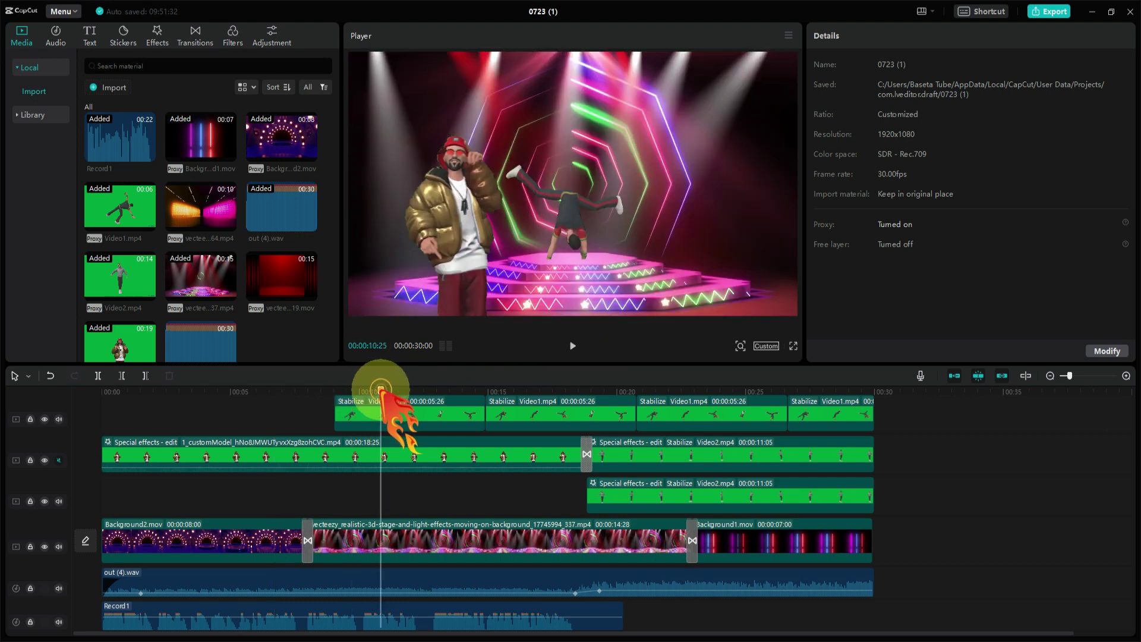
click(409, 389)
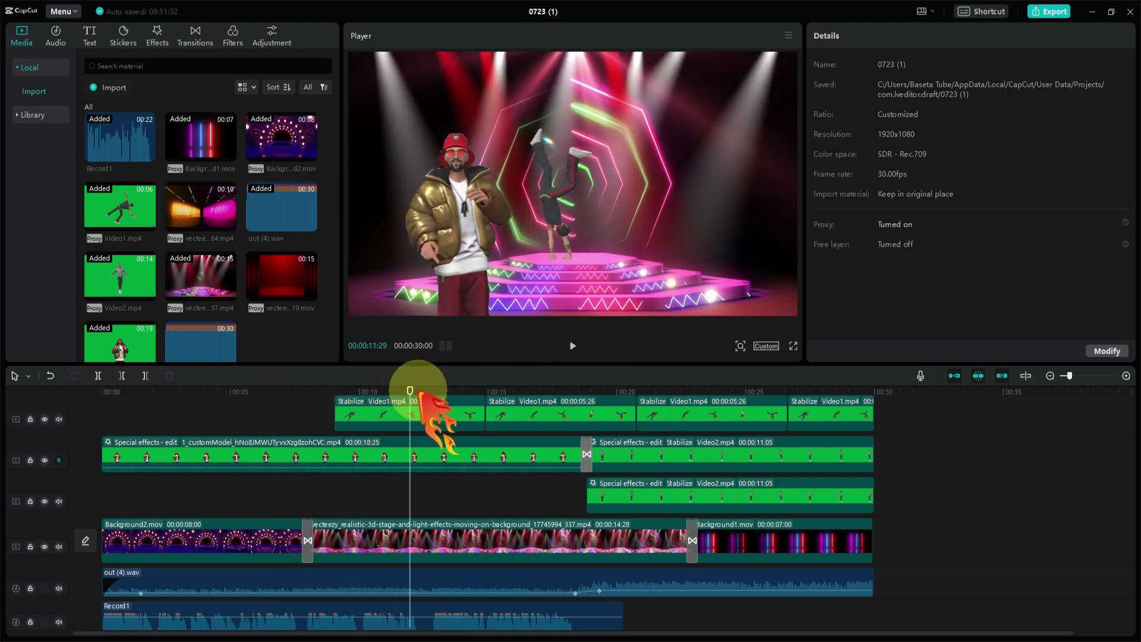
click(440, 390)
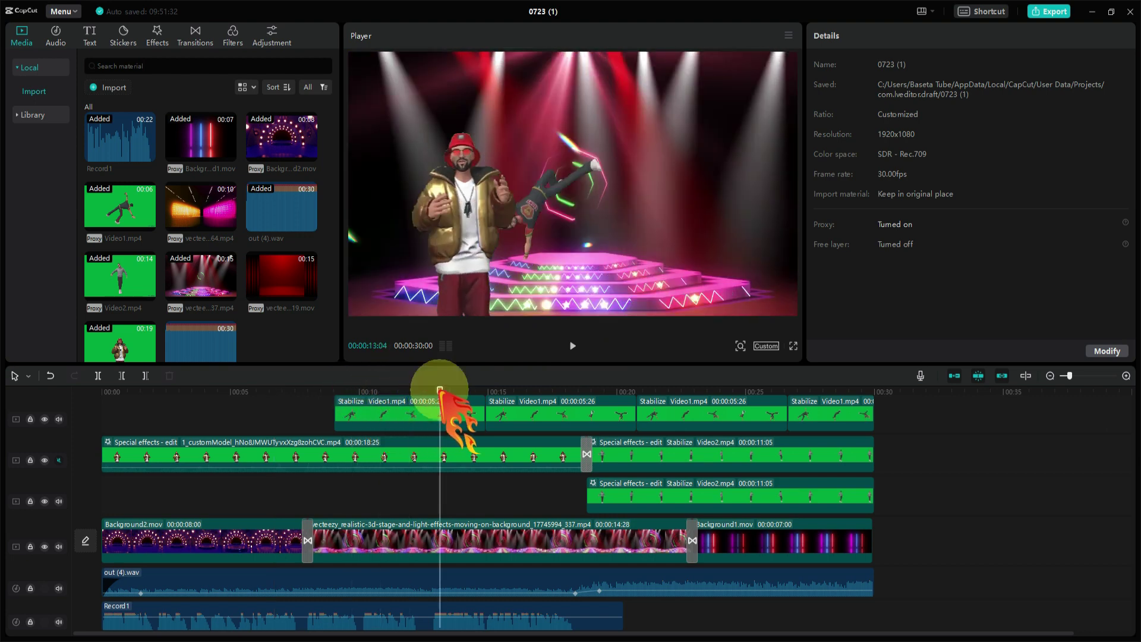
click(532, 390)
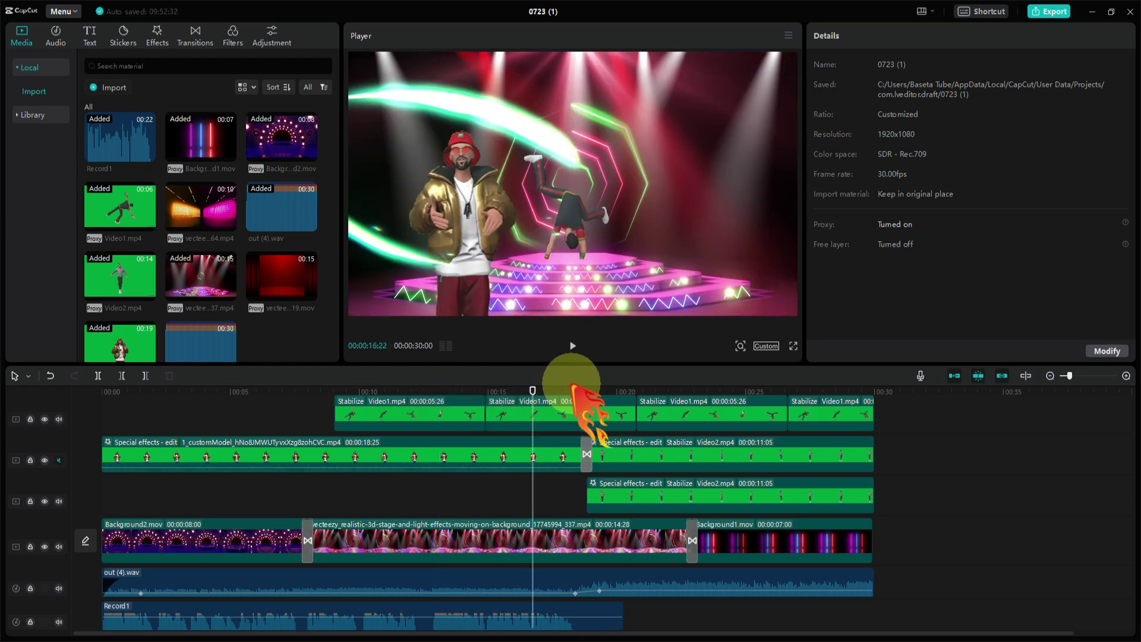
click(613, 389)
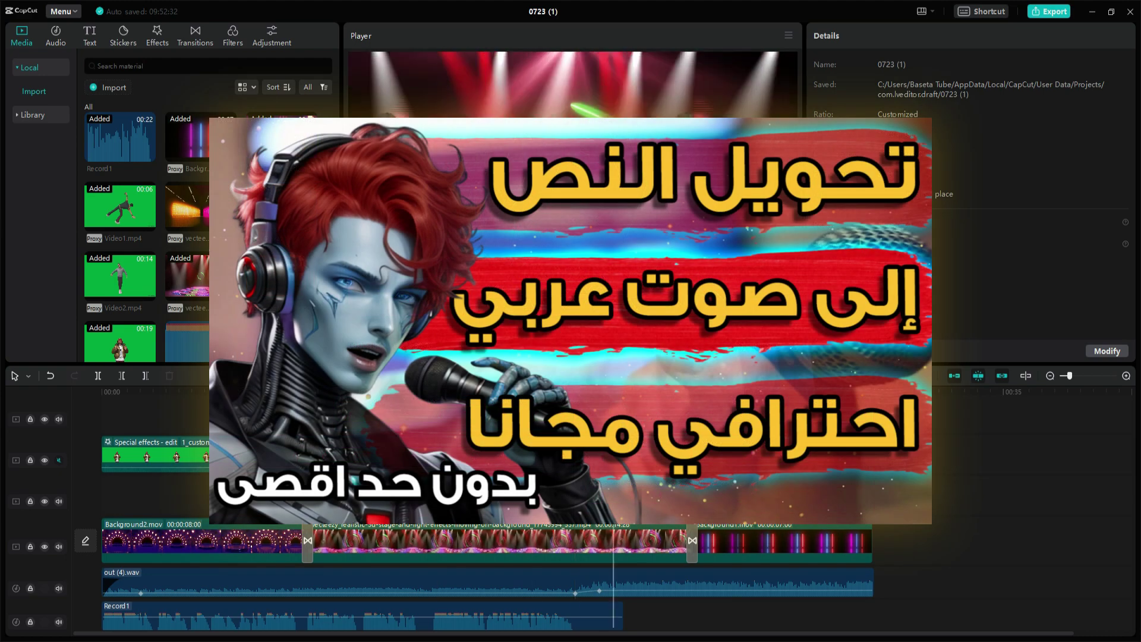
click(671, 390)
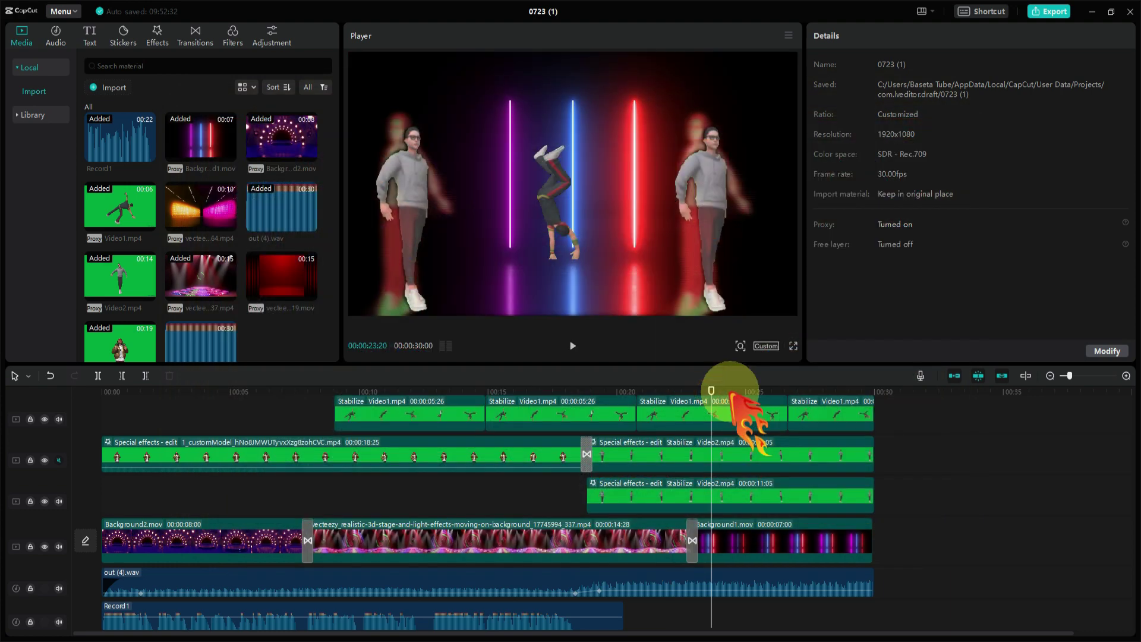
click(755, 389)
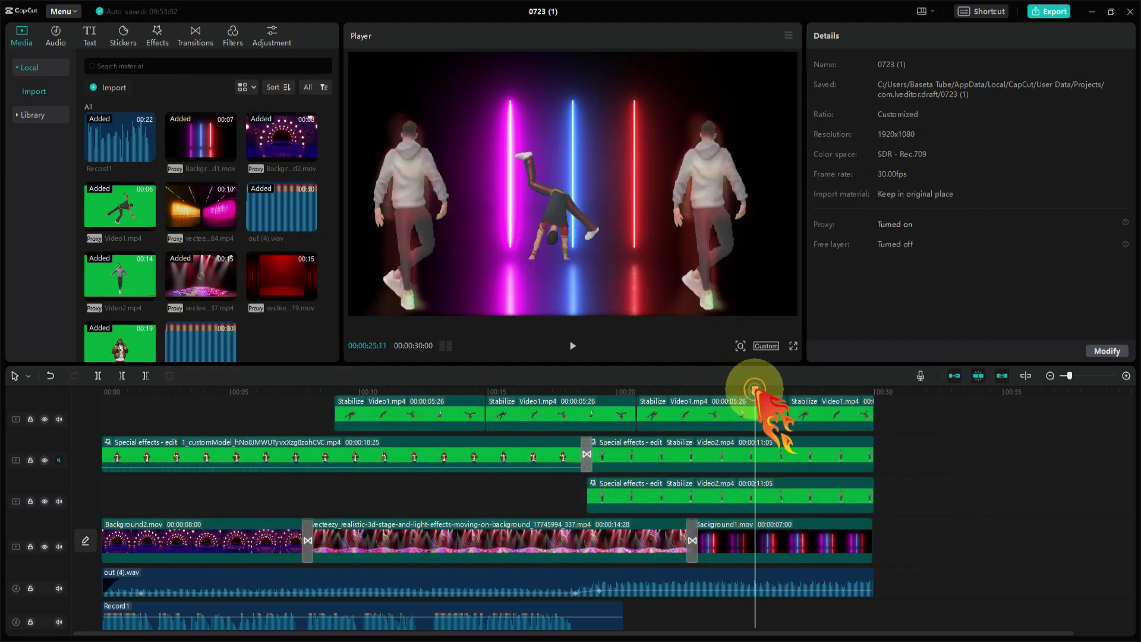
click(819, 390)
Step: Recheck the middle stage scene around the changeover from the gold-jacket character to the twin dancers, and the video's closing seconds
click(545, 391)
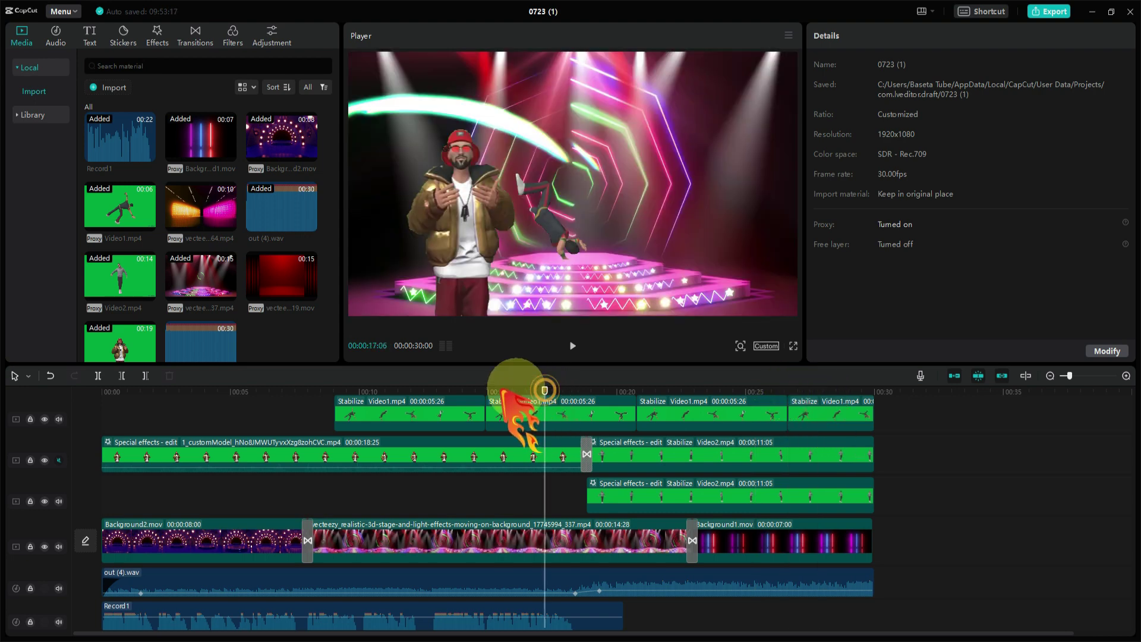
click(466, 390)
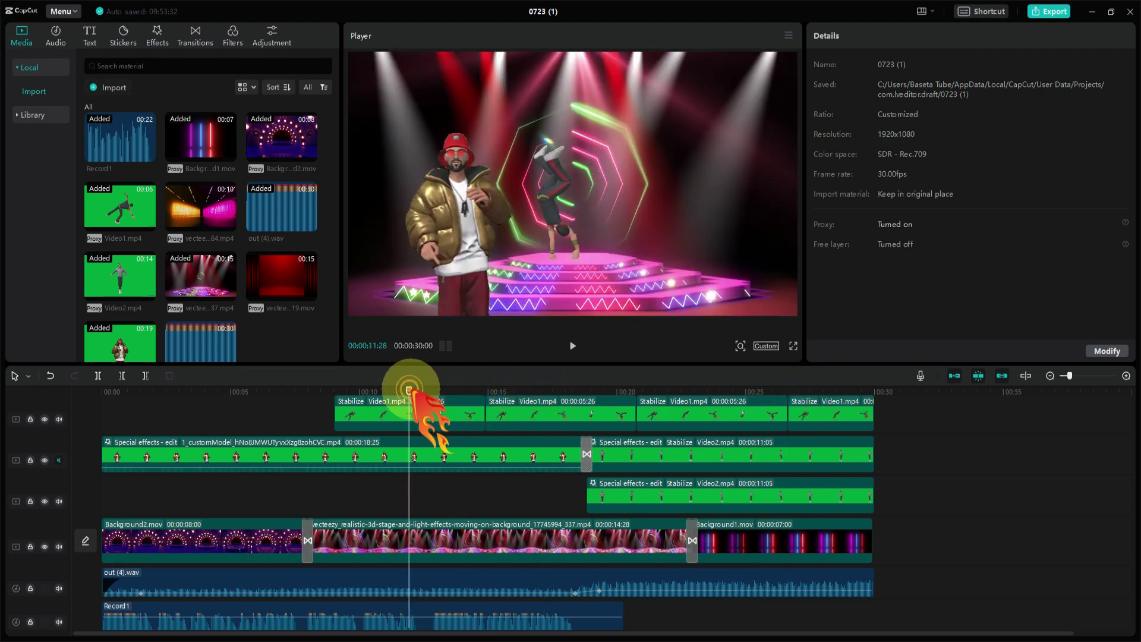
click(512, 390)
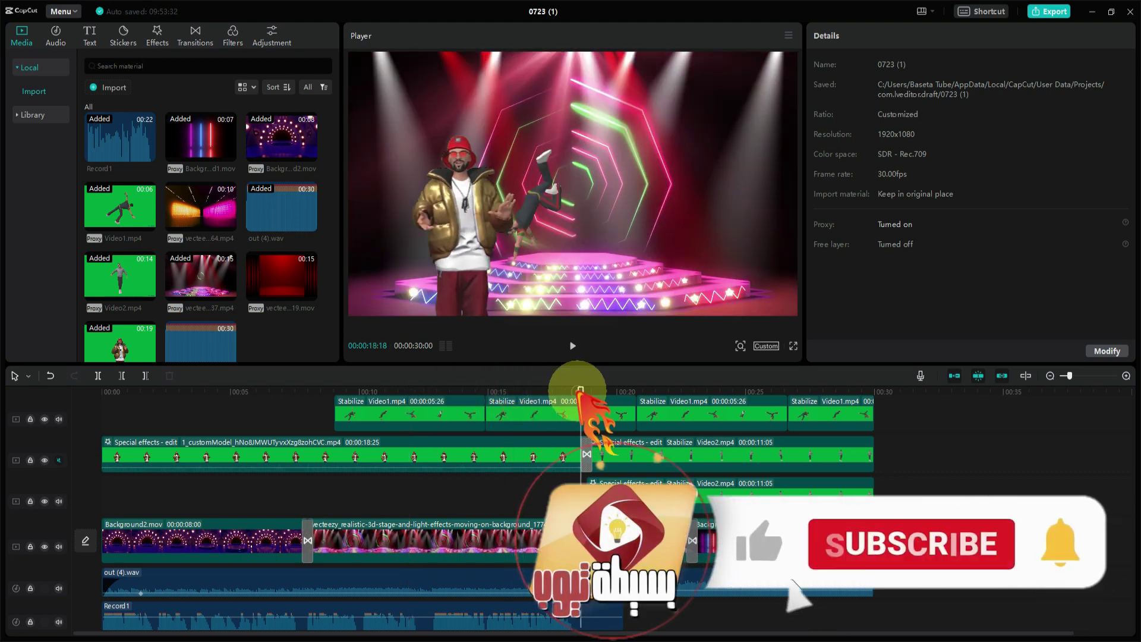
click(614, 391)
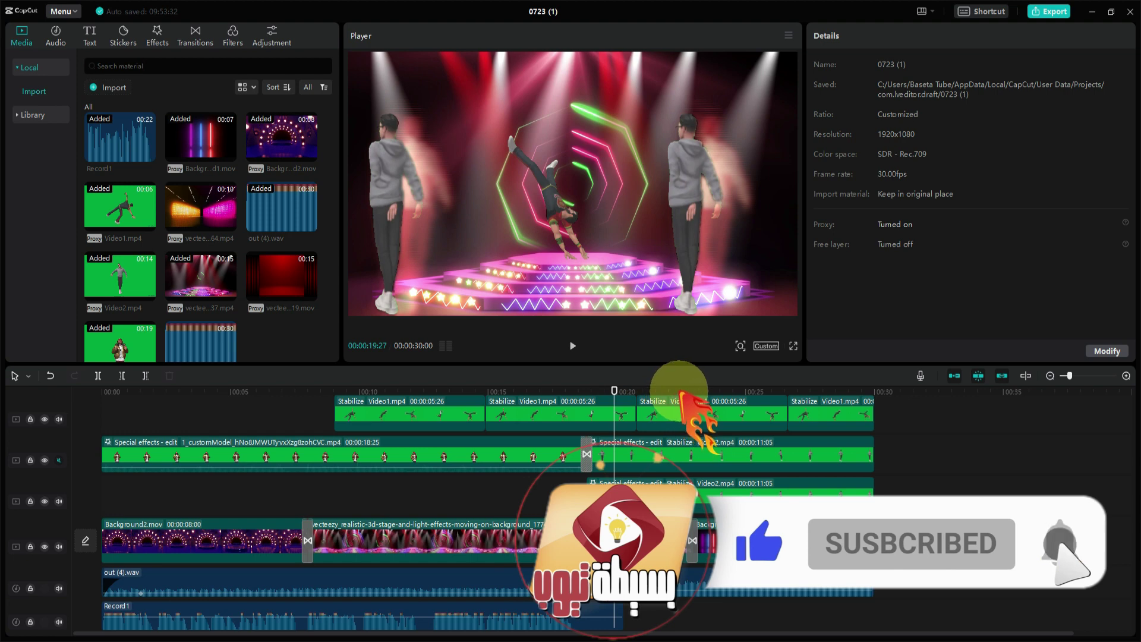
click(504, 391)
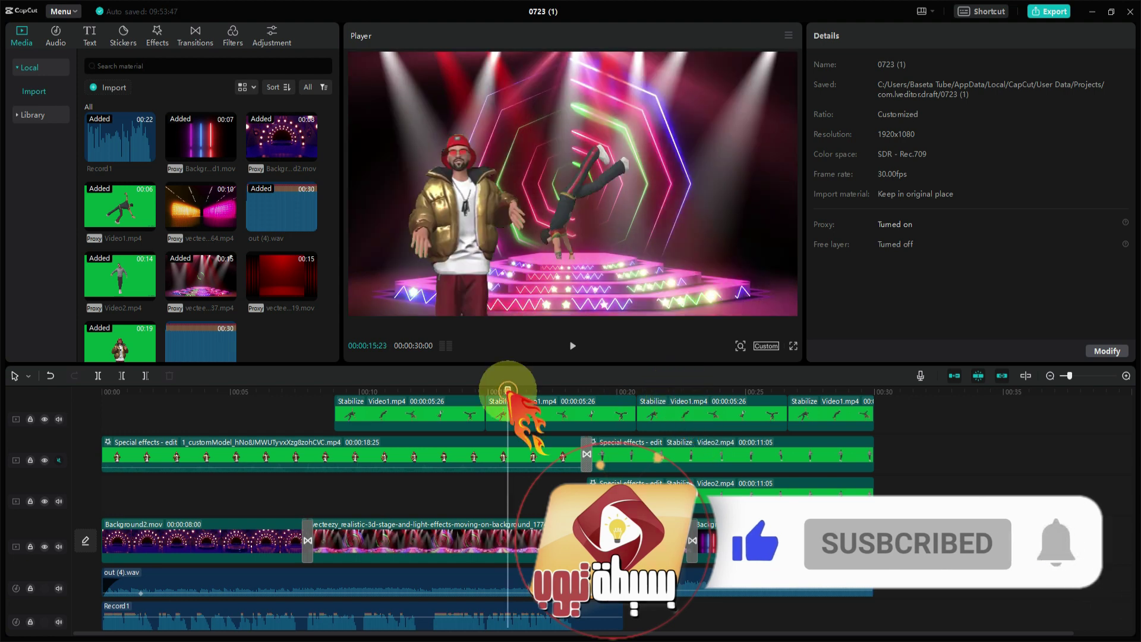
click(599, 391)
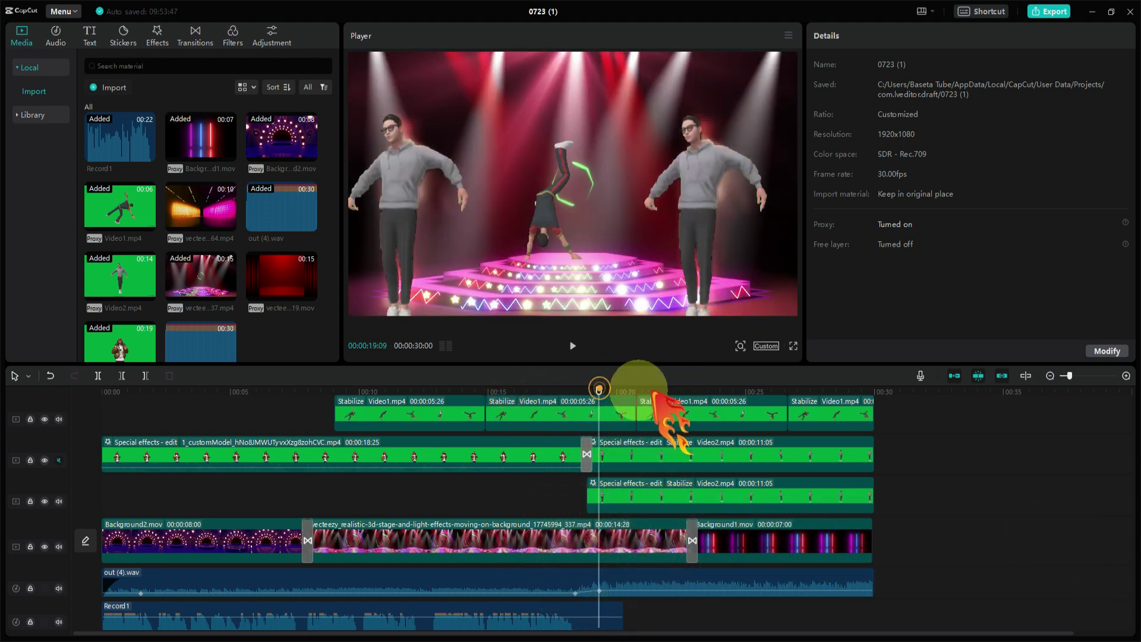
click(829, 391)
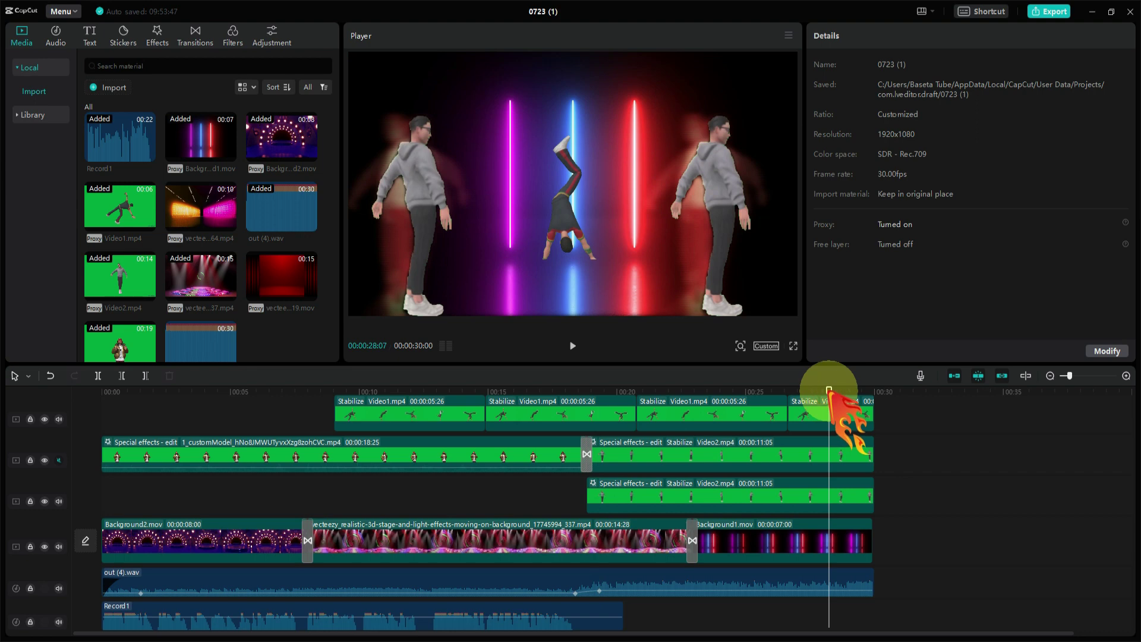